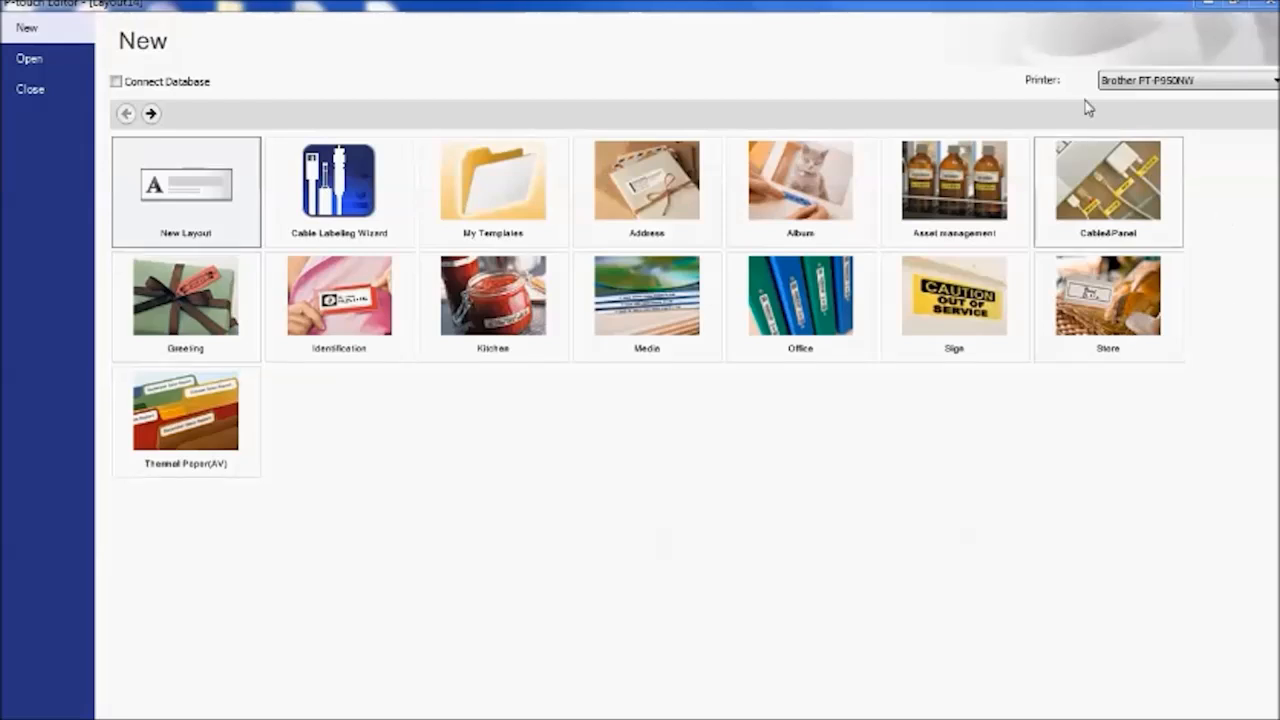
Create a new blank label layout for the Brother PT-P950NW printer
{"action": "left_click", "coordinate": [1274, 80]}
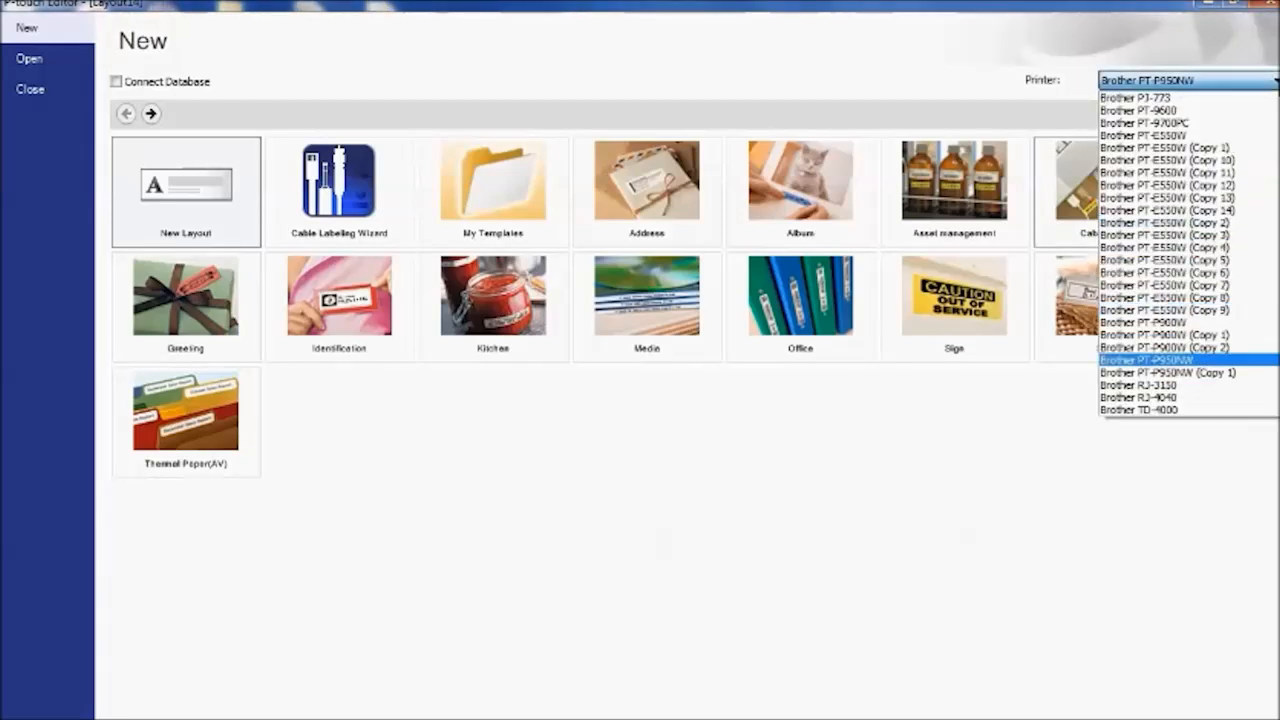
{"action": "left_click", "coordinate": [1229, 361]}
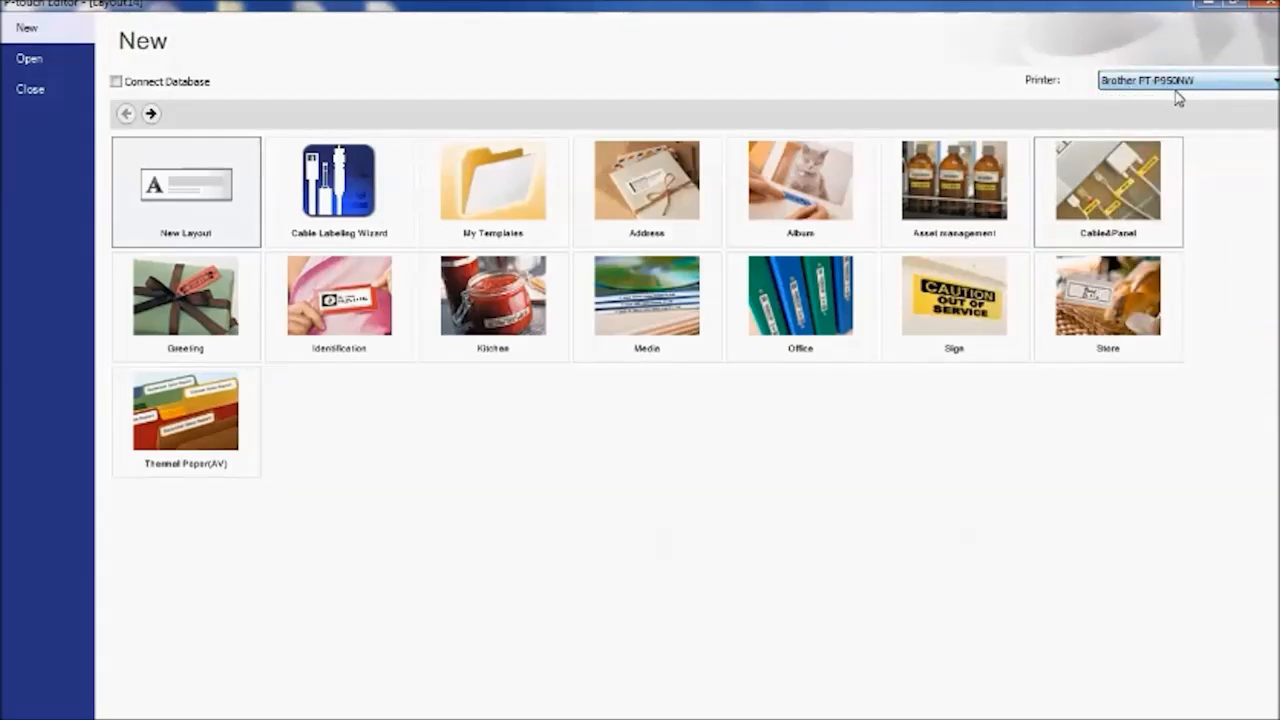
{"action": "left_click", "coordinate": [224, 186]}
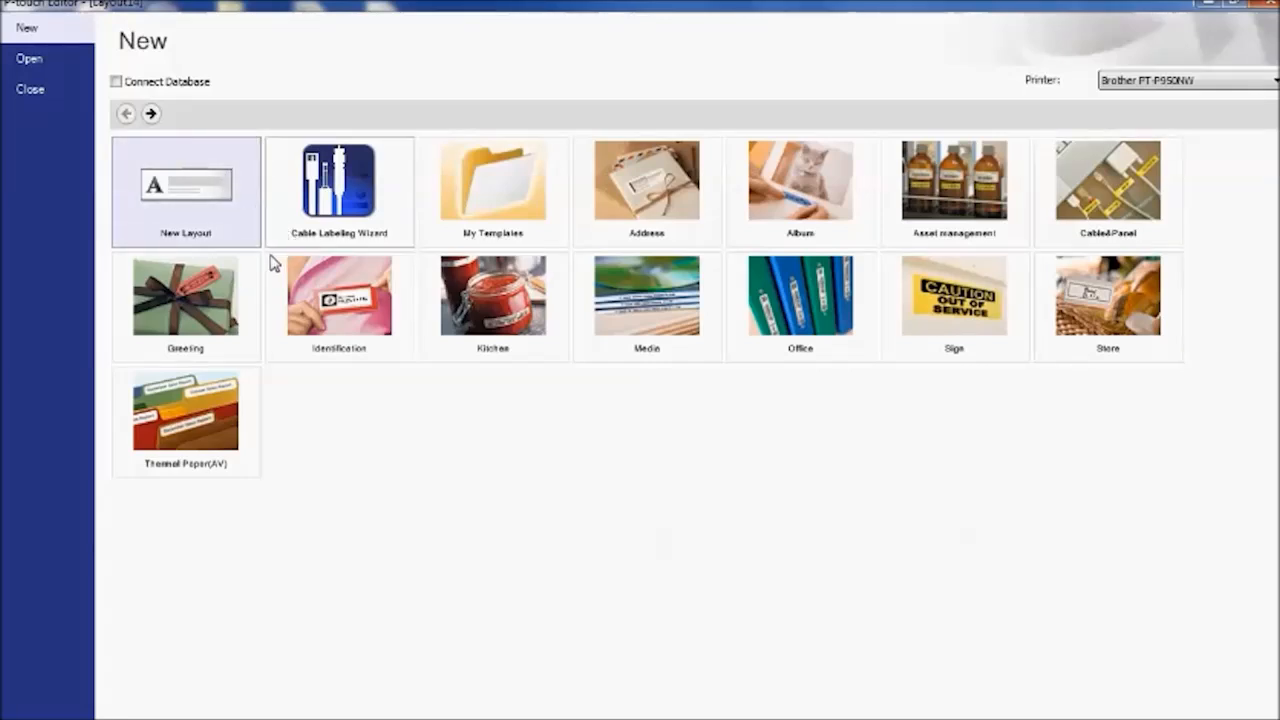
{"action": "double_click", "coordinate": [200, 193]}
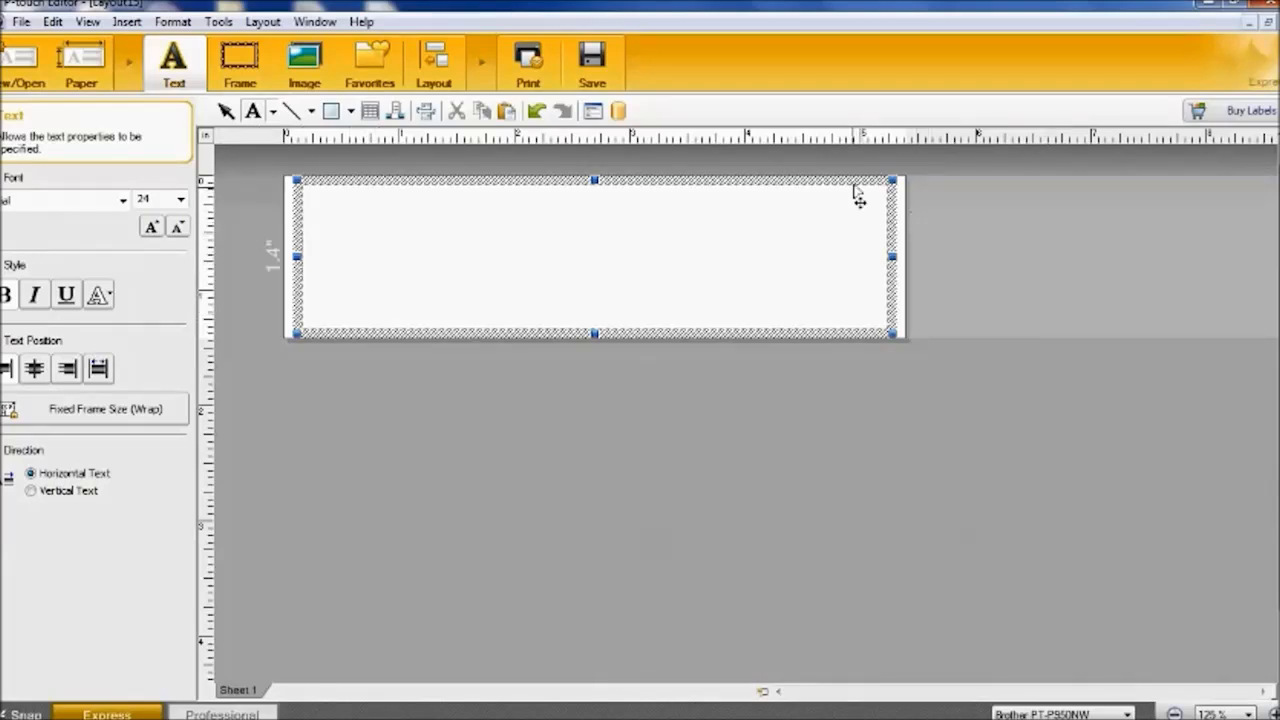
Set up the label with 1.4" tape, a 6" length and horizontal orientation, and discard the empty text frame
{"action": "left_click", "coordinate": [81, 62]}
{"action": "left_click", "coordinate": [180, 214]}
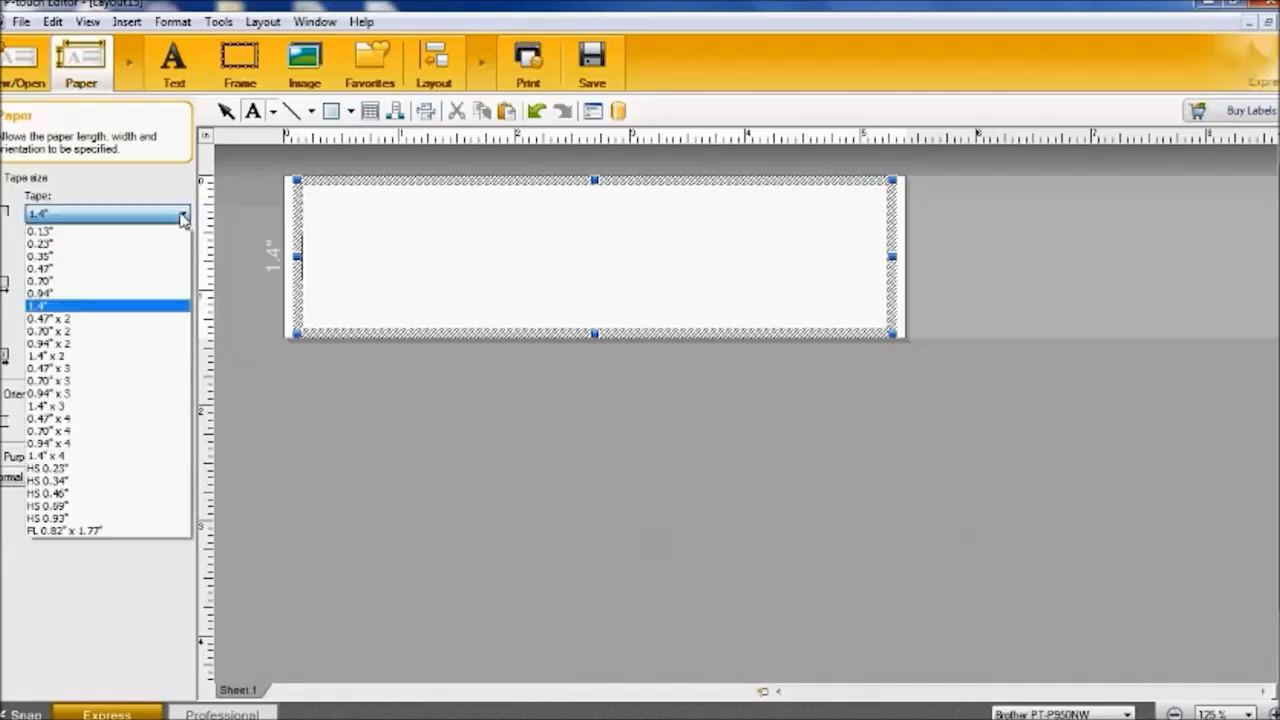
{"action": "left_click", "coordinate": [143, 316]}
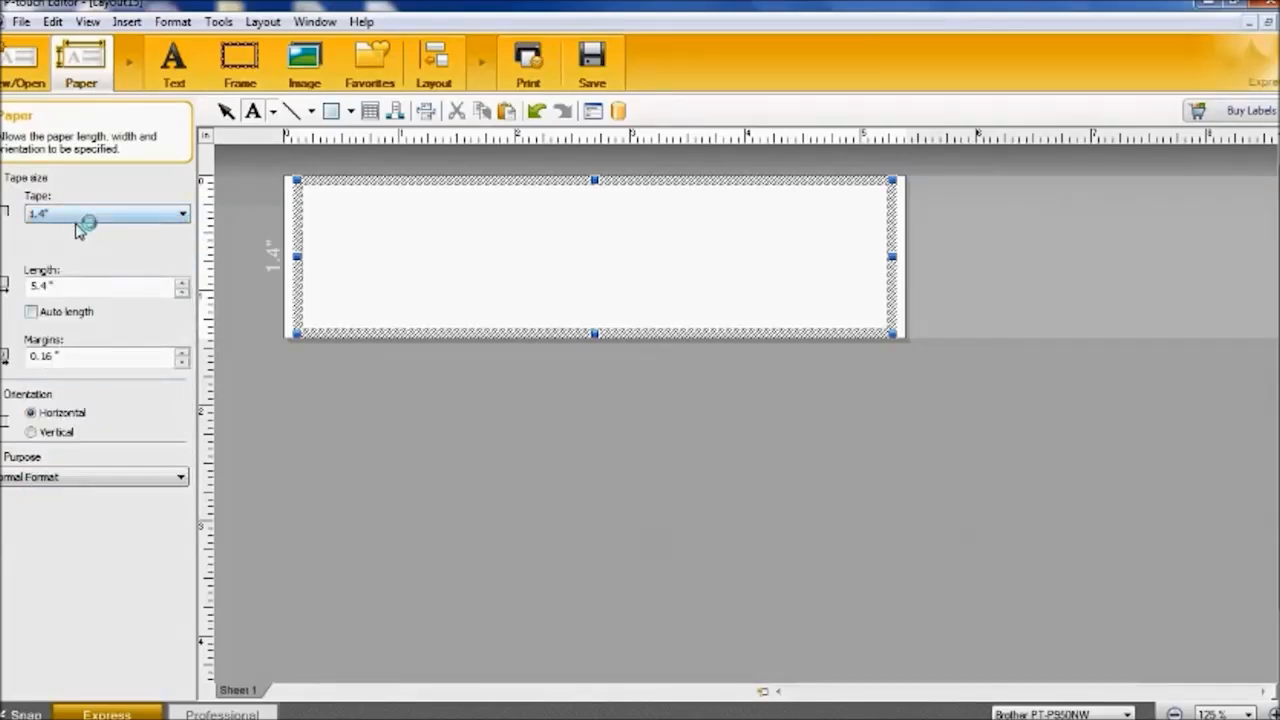
{"action": "double_click", "coordinate": [60, 286]}
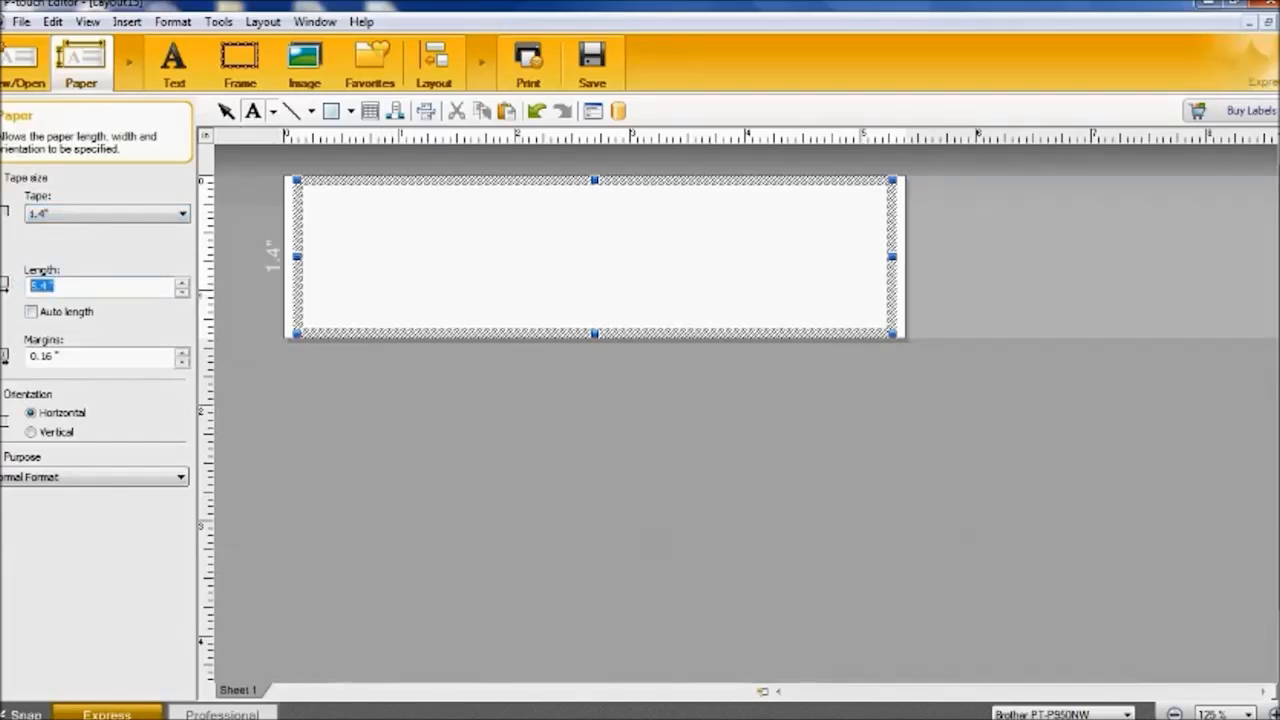
{"action": "key", "text": "Return"}
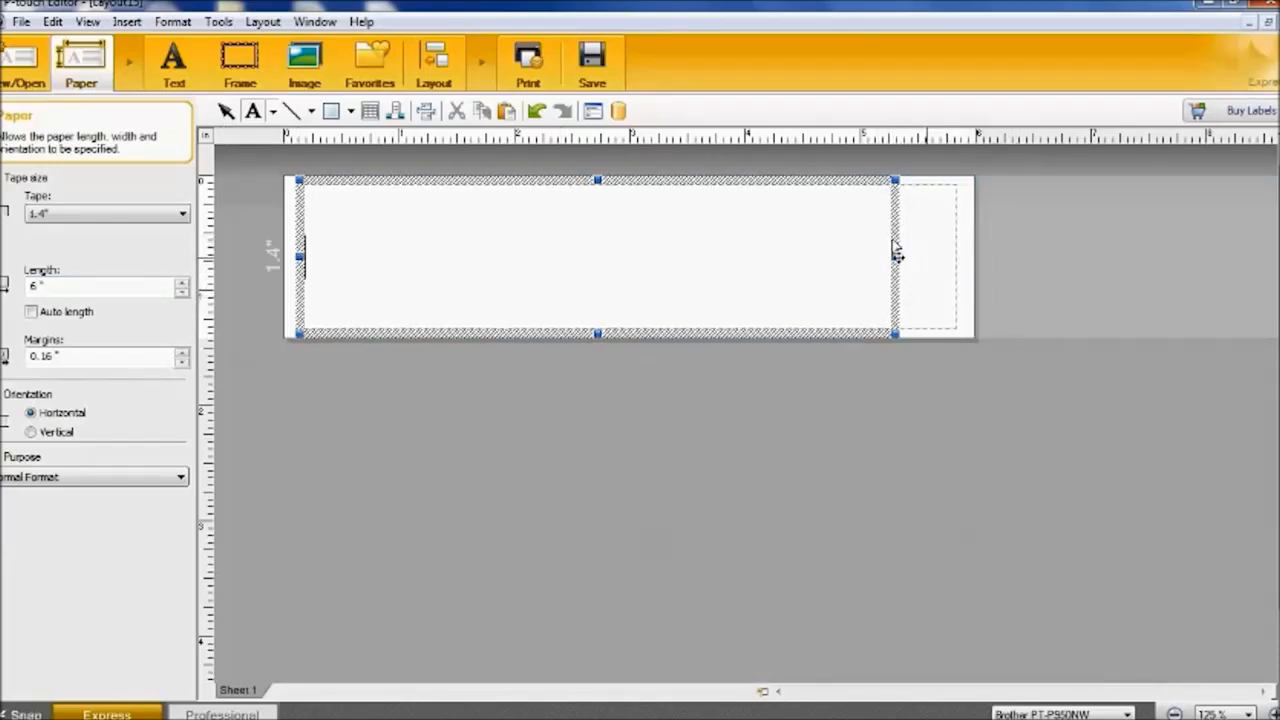
{"action": "left_click", "coordinate": [912, 250]}
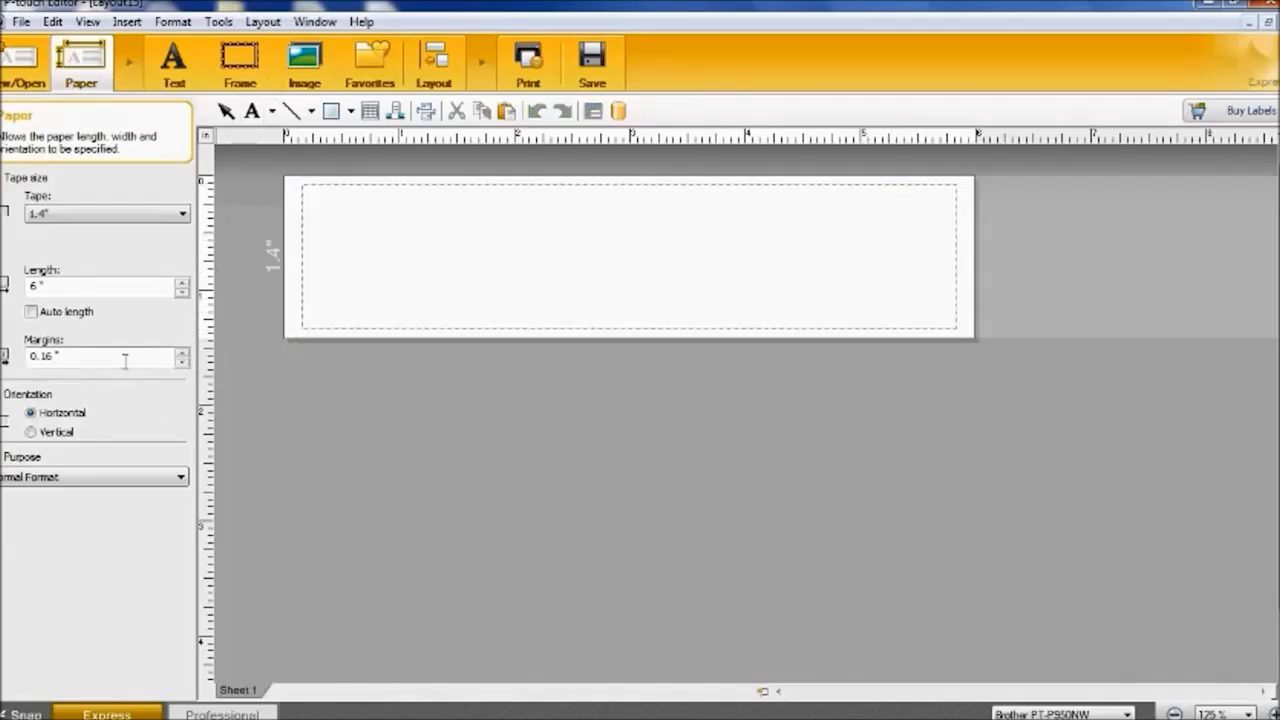
{"action": "left_click", "coordinate": [30, 433]}
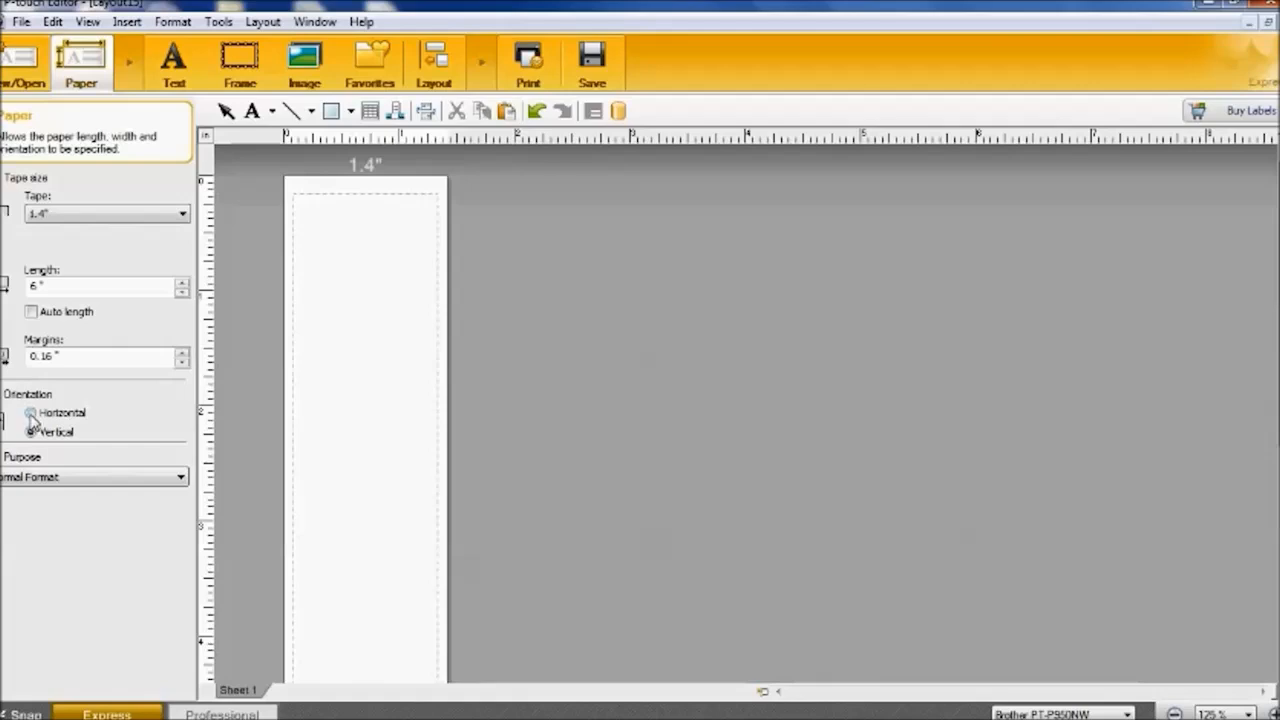
{"action": "left_click", "coordinate": [31, 414]}
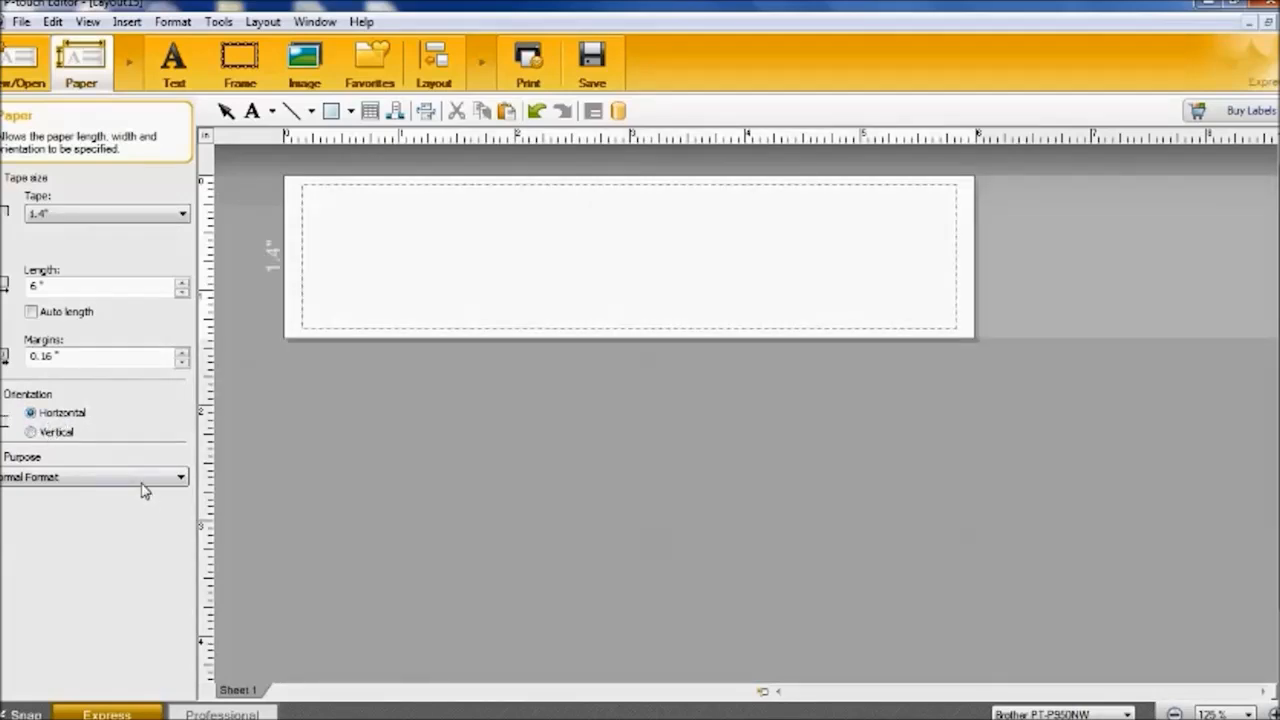
Insert the BMS_Black logo image from file and shrink it to about 2.2 inches wide at the label's left end
{"action": "left_click", "coordinate": [322, 72]}
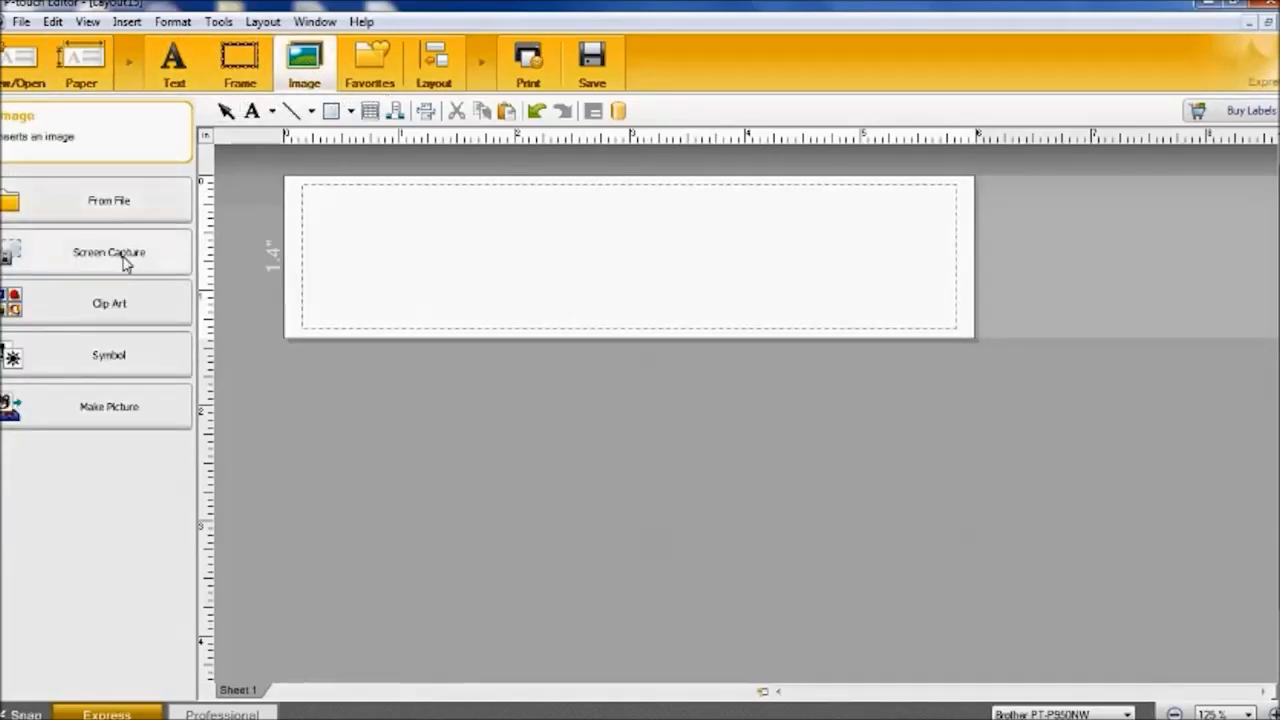
{"action": "left_click", "coordinate": [139, 207]}
{"action": "left_click", "coordinate": [362, 258]}
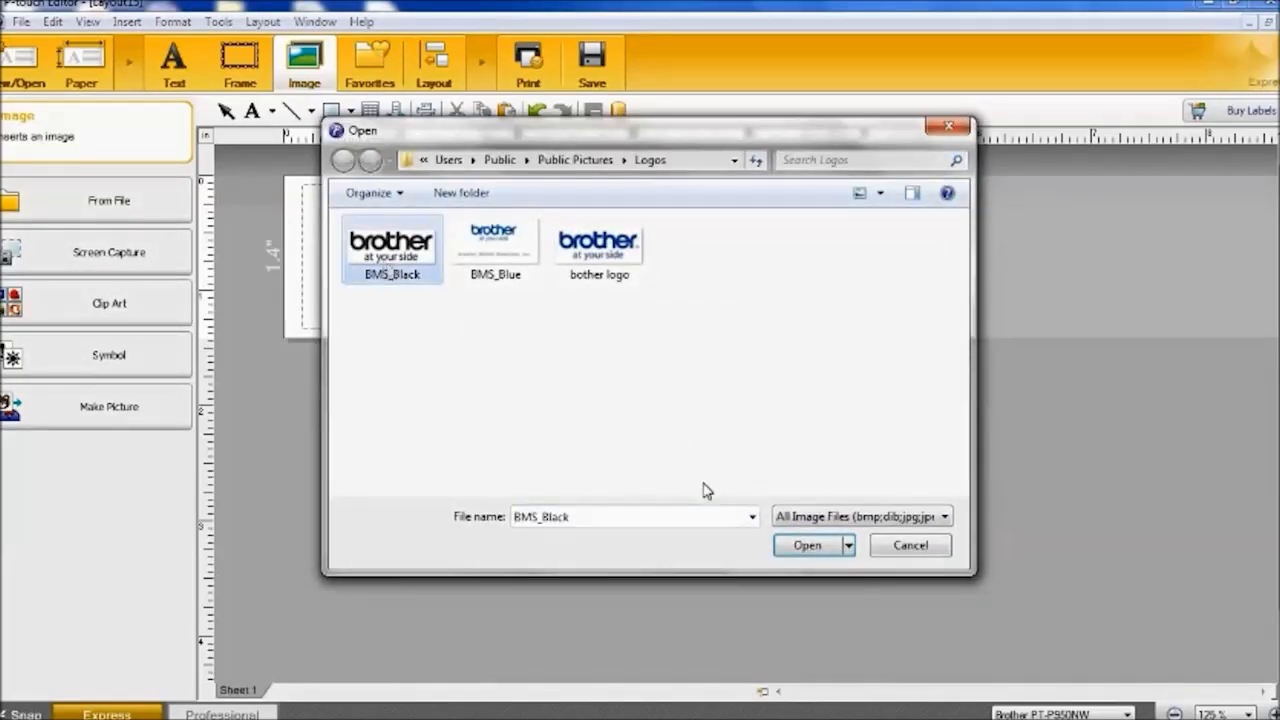
{"action": "left_click", "coordinate": [797, 545]}
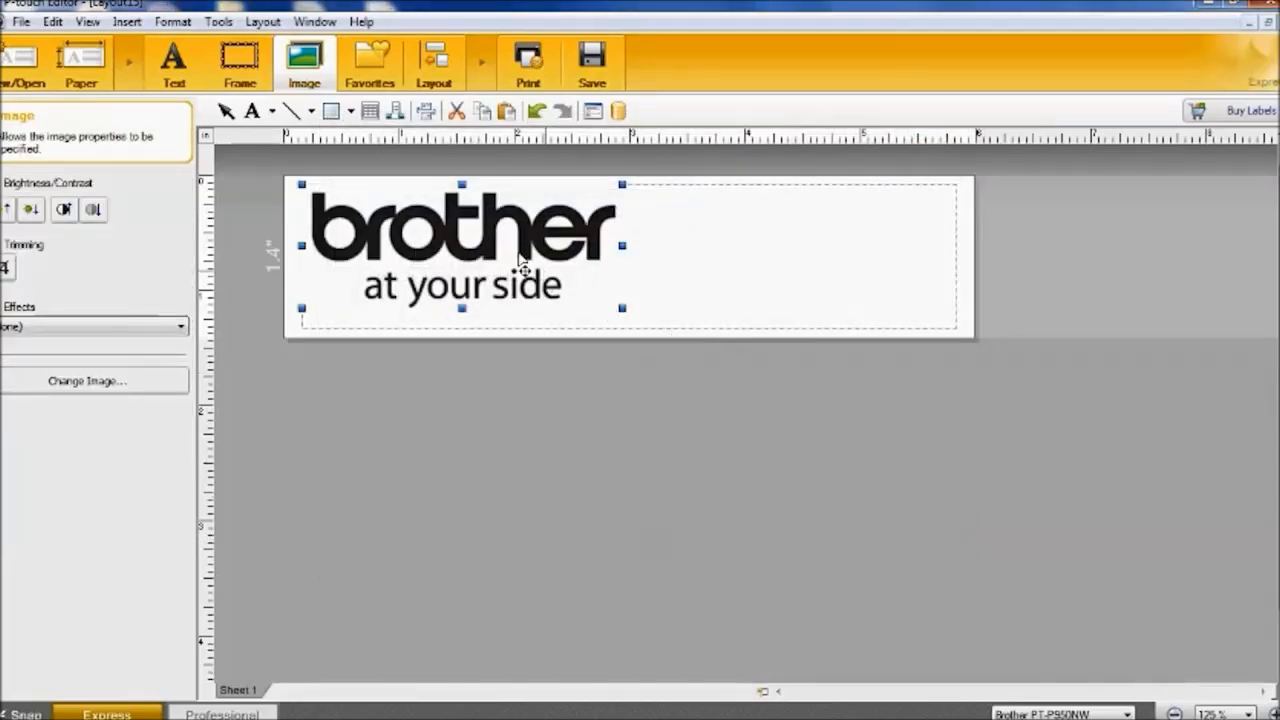
{"action": "left_click_drag", "start_coordinate": [622, 308], "coordinate": [556, 250]}
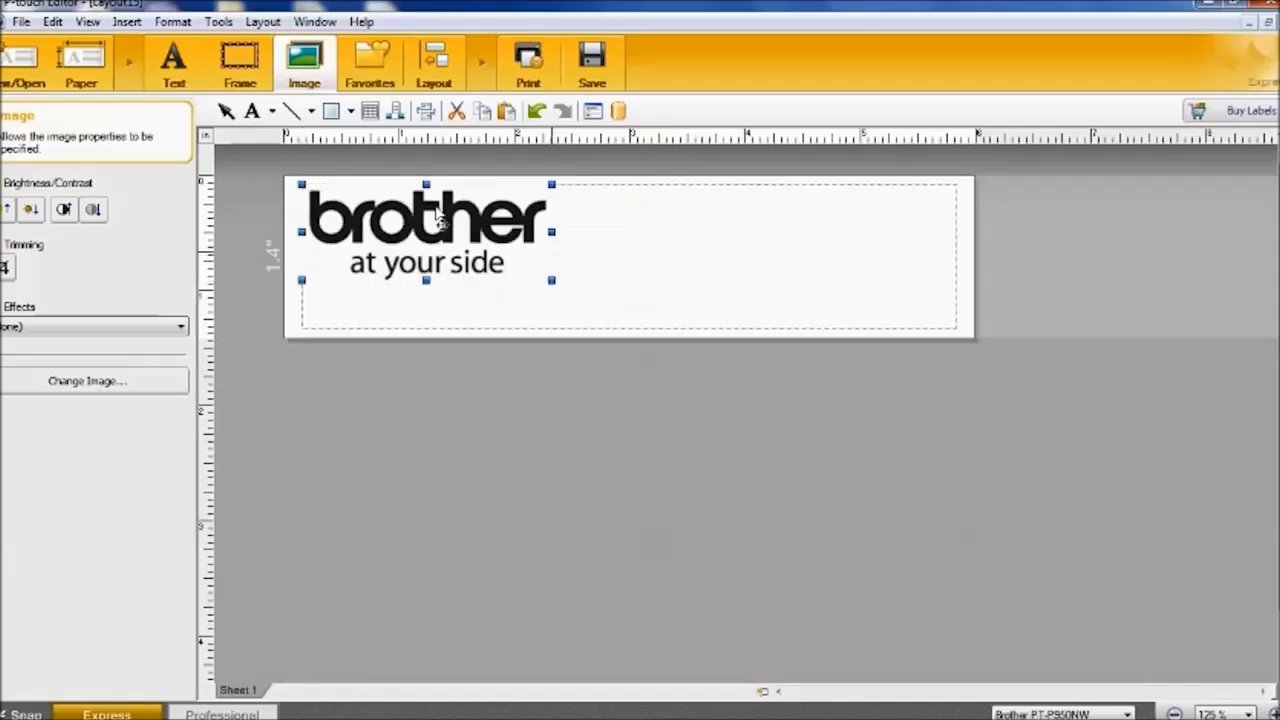
{"action": "left_click", "coordinate": [677, 289]}
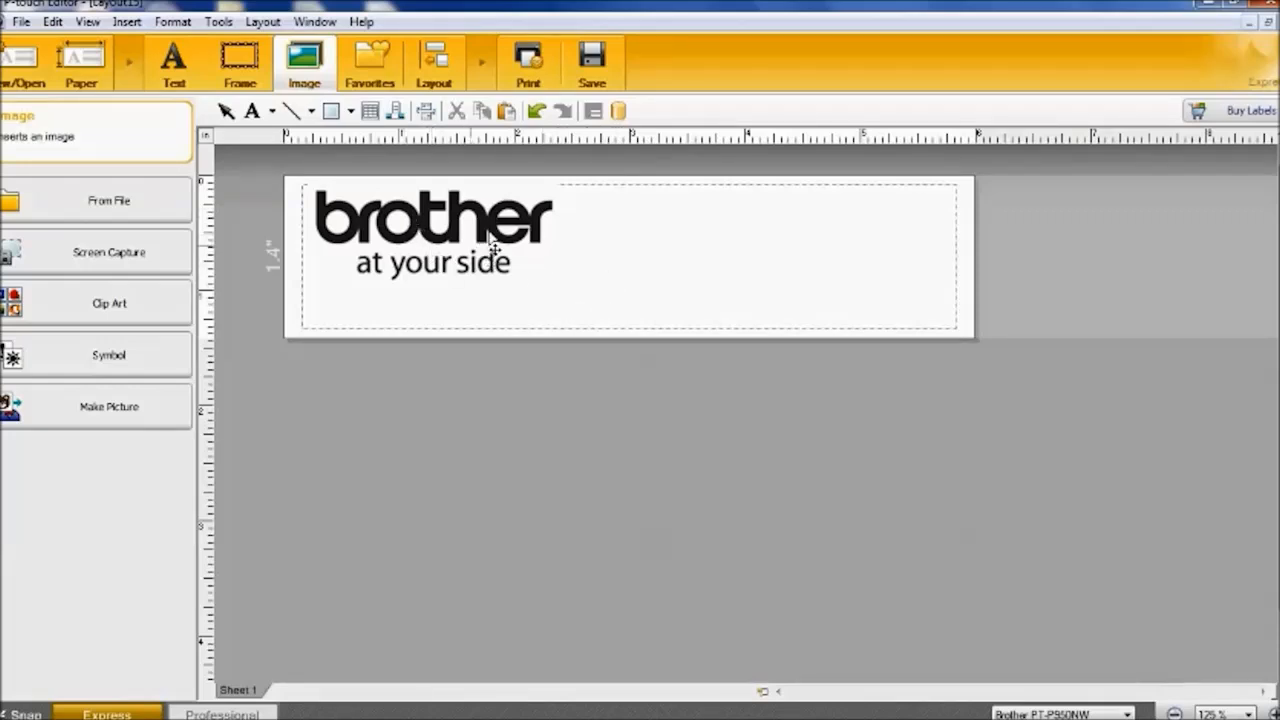
Connect the TZe Tapes spreadsheet as a read-only database with header field names, leaving the logo unlinked to any field
{"action": "left_click", "coordinate": [20, 22]}
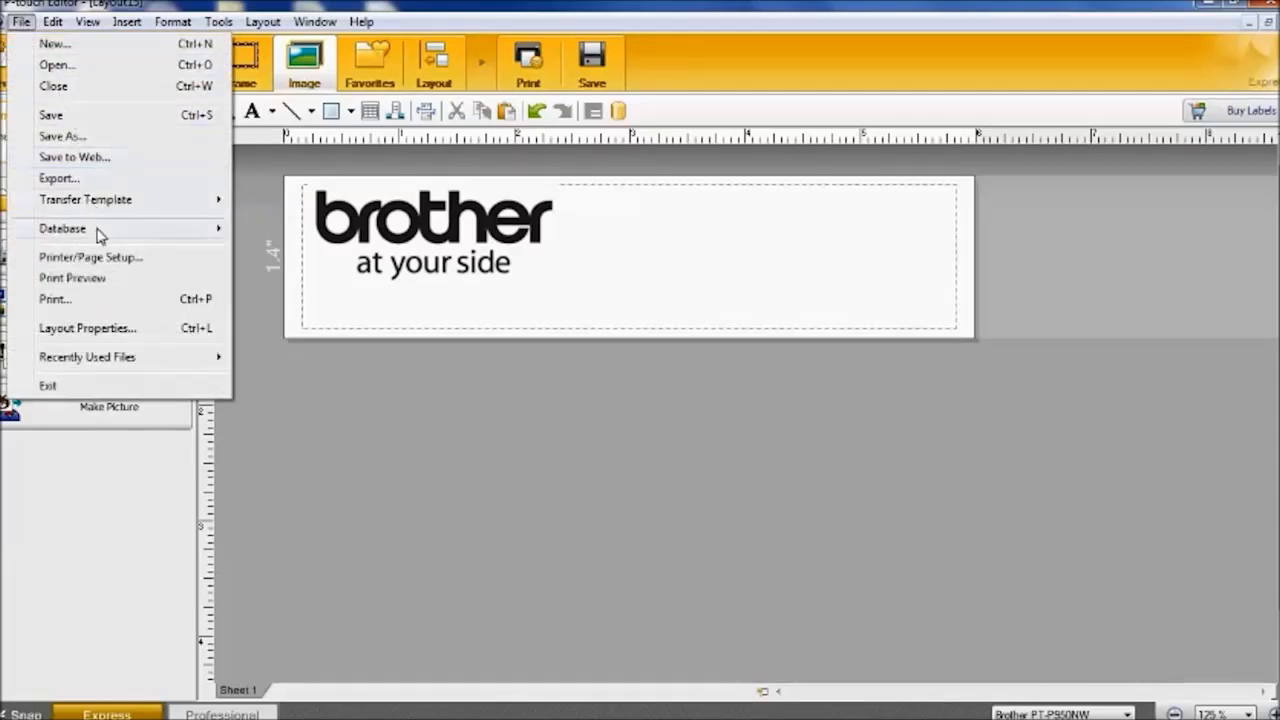
{"action": "mouse_move", "coordinate": [103, 234]}
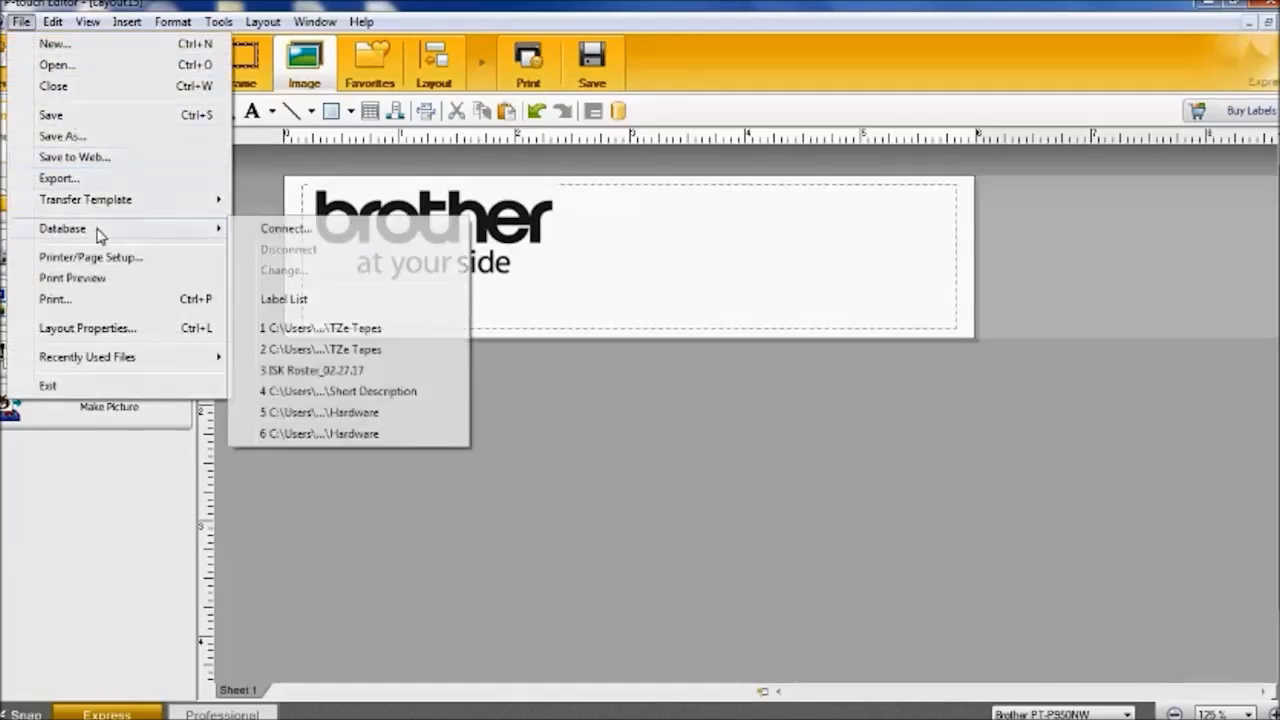
{"action": "left_click", "coordinate": [299, 231]}
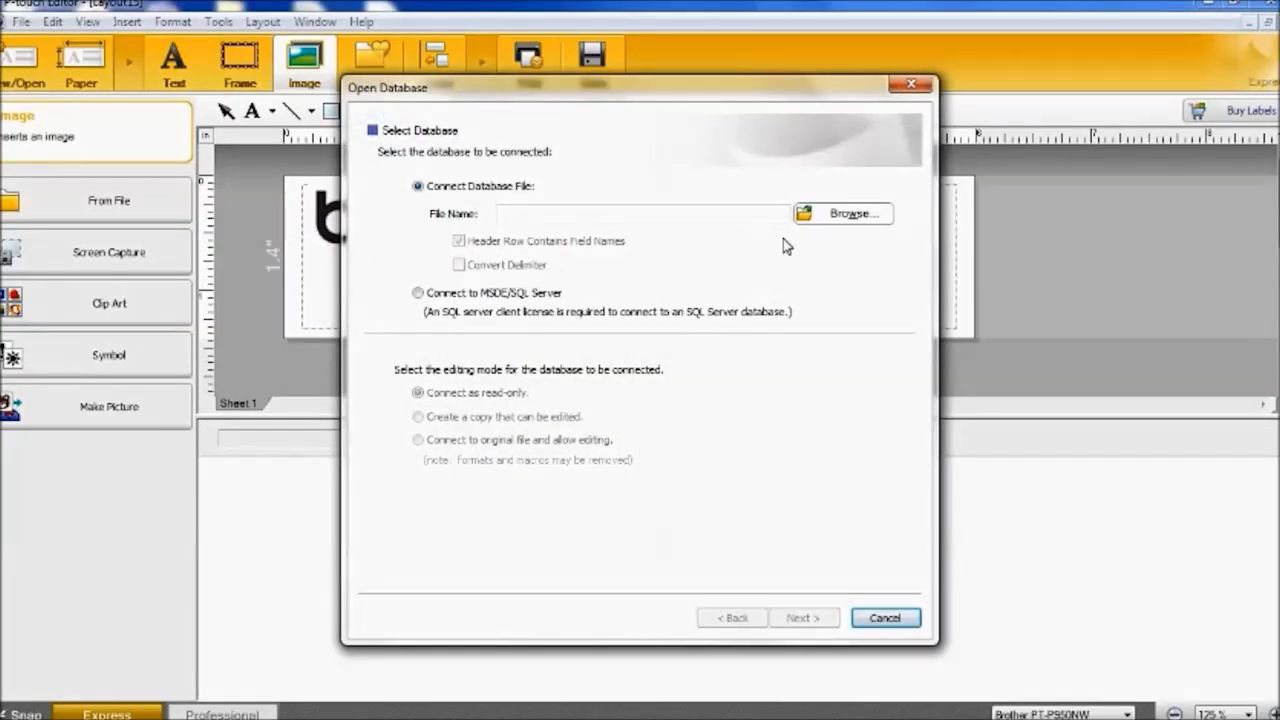
{"action": "left_click", "coordinate": [852, 218]}
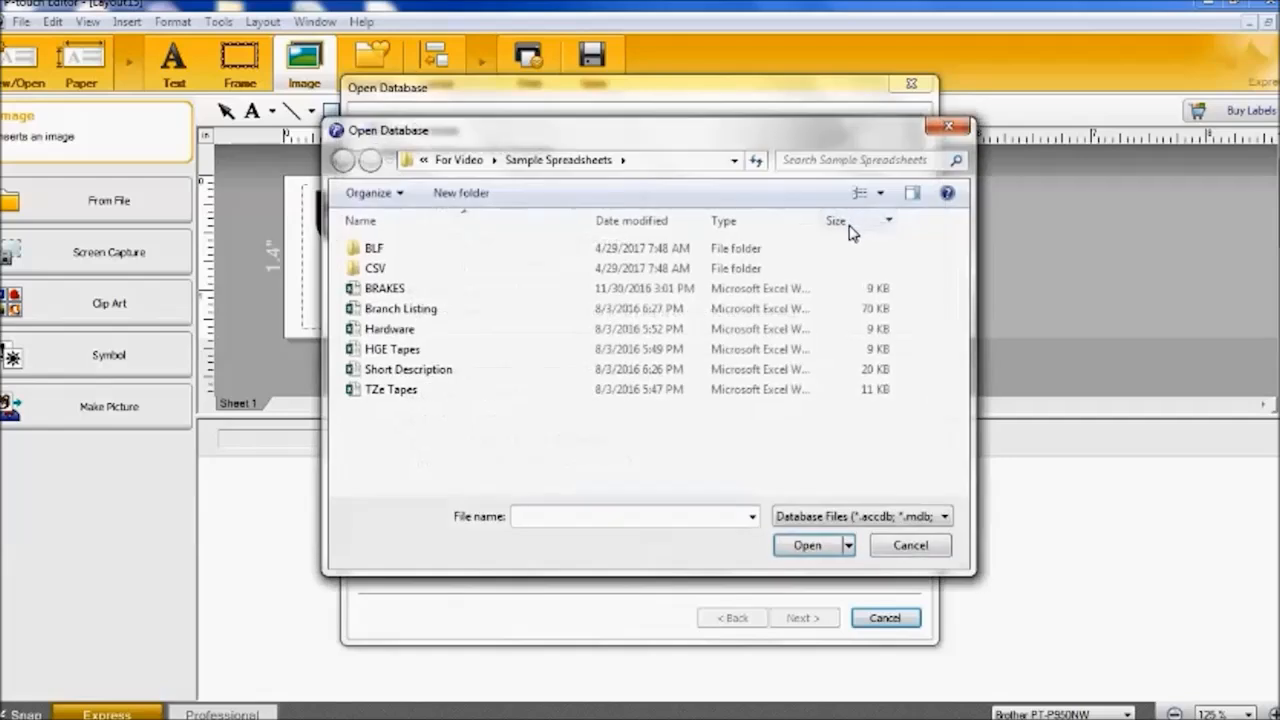
{"action": "left_click", "coordinate": [412, 393]}
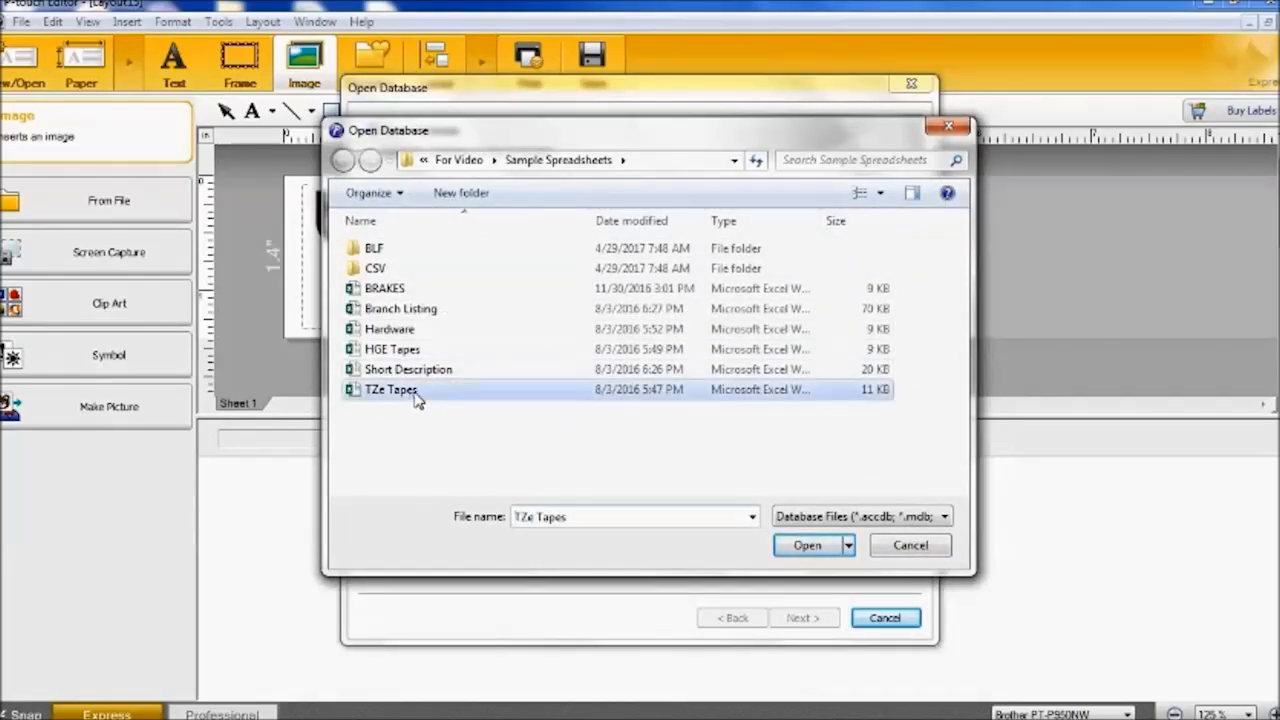
{"action": "left_click", "coordinate": [808, 546]}
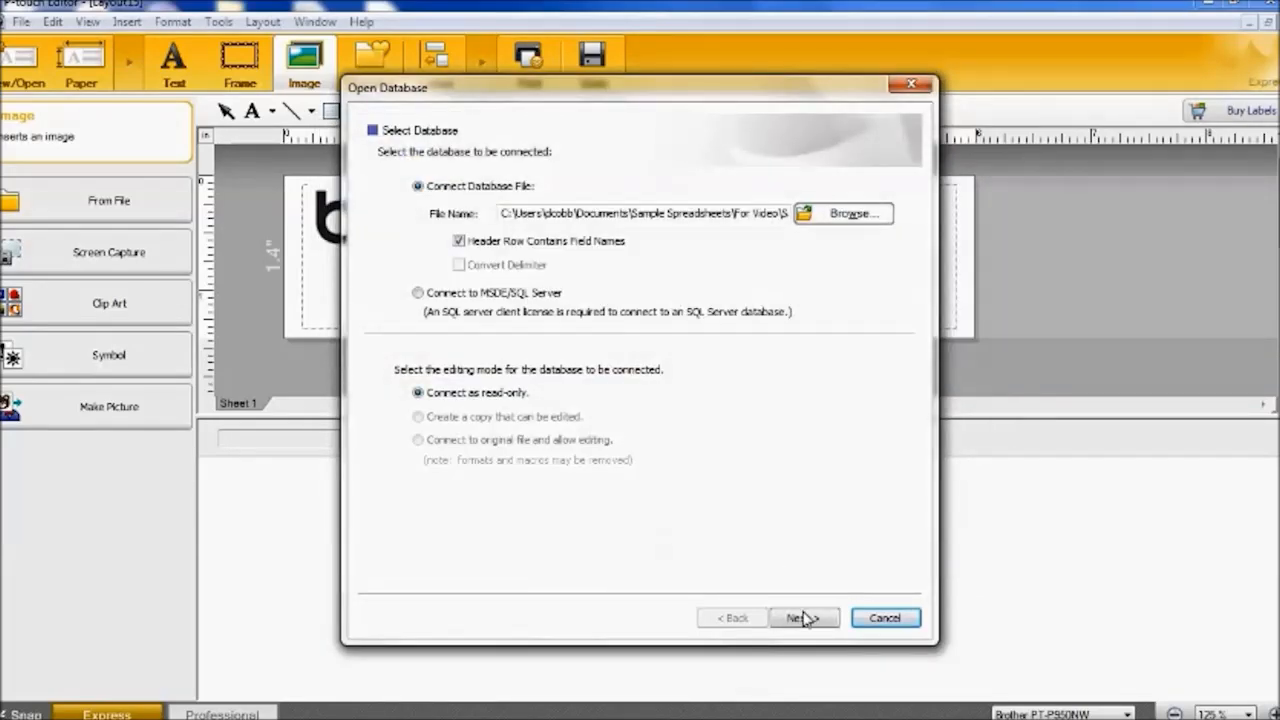
{"action": "left_click", "coordinate": [803, 618]}
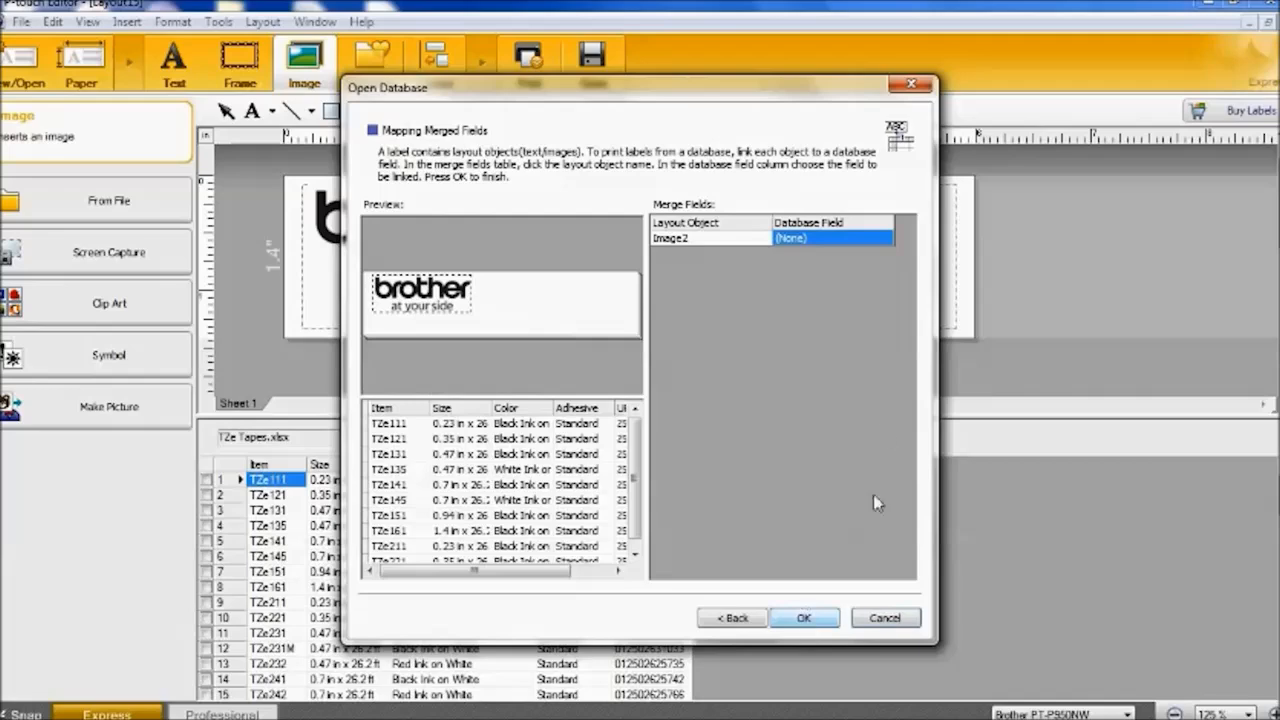
{"action": "left_click", "coordinate": [805, 618]}
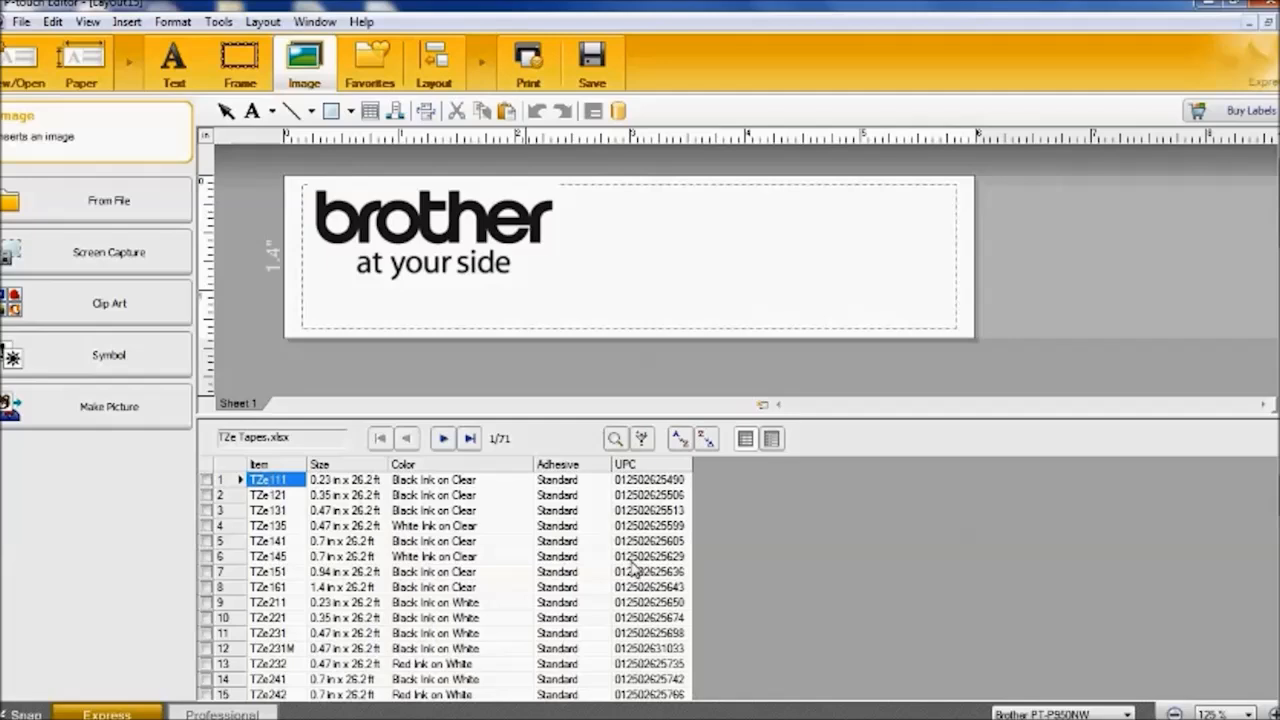
Nudge the logo slightly downward inside the label's margins
{"action": "left_click", "coordinate": [442, 238]}
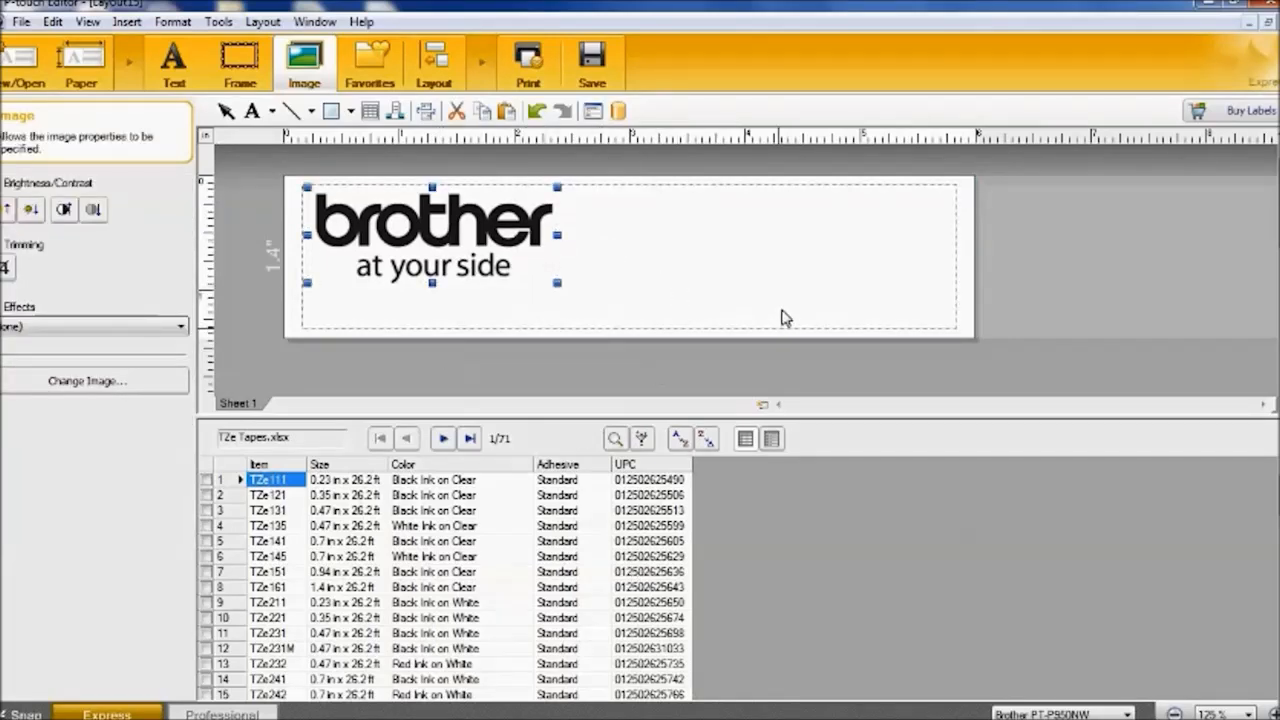
{"action": "left_click", "coordinate": [812, 297]}
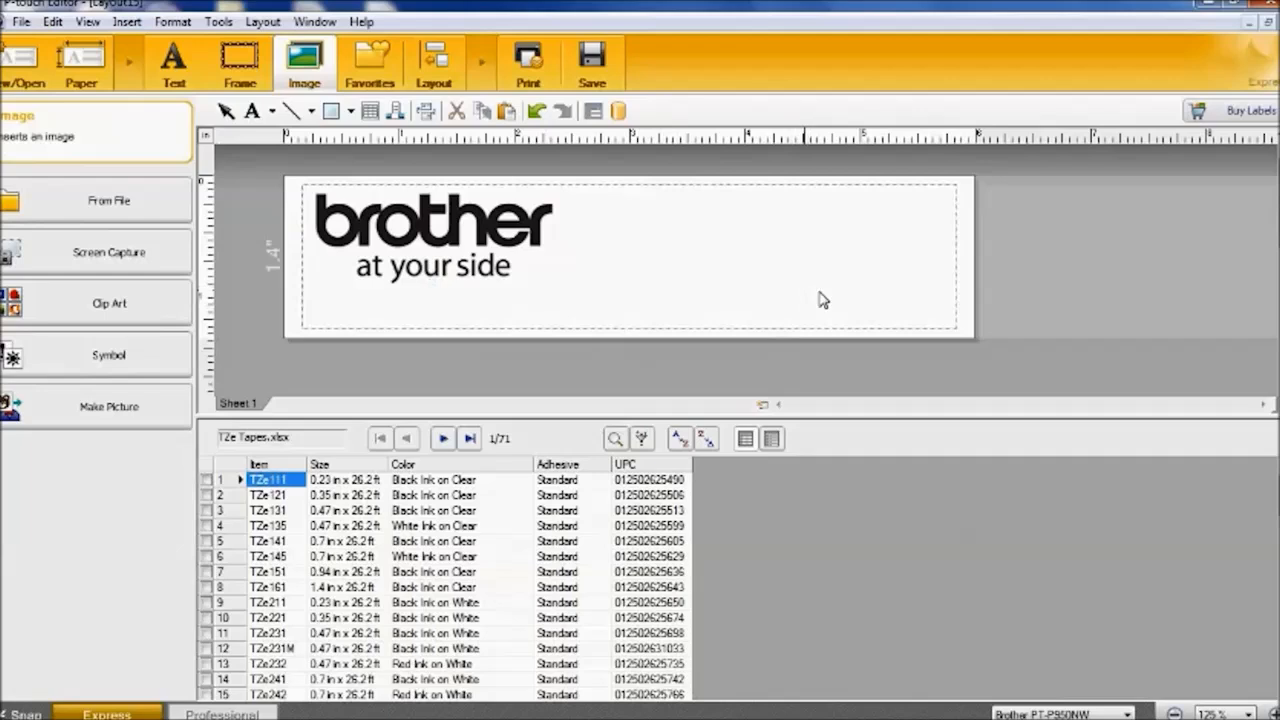
Copy the first record's Item field, TZe111, into the label as text and place it beside the logo's upper right
{"action": "right_click", "coordinate": [272, 487]}
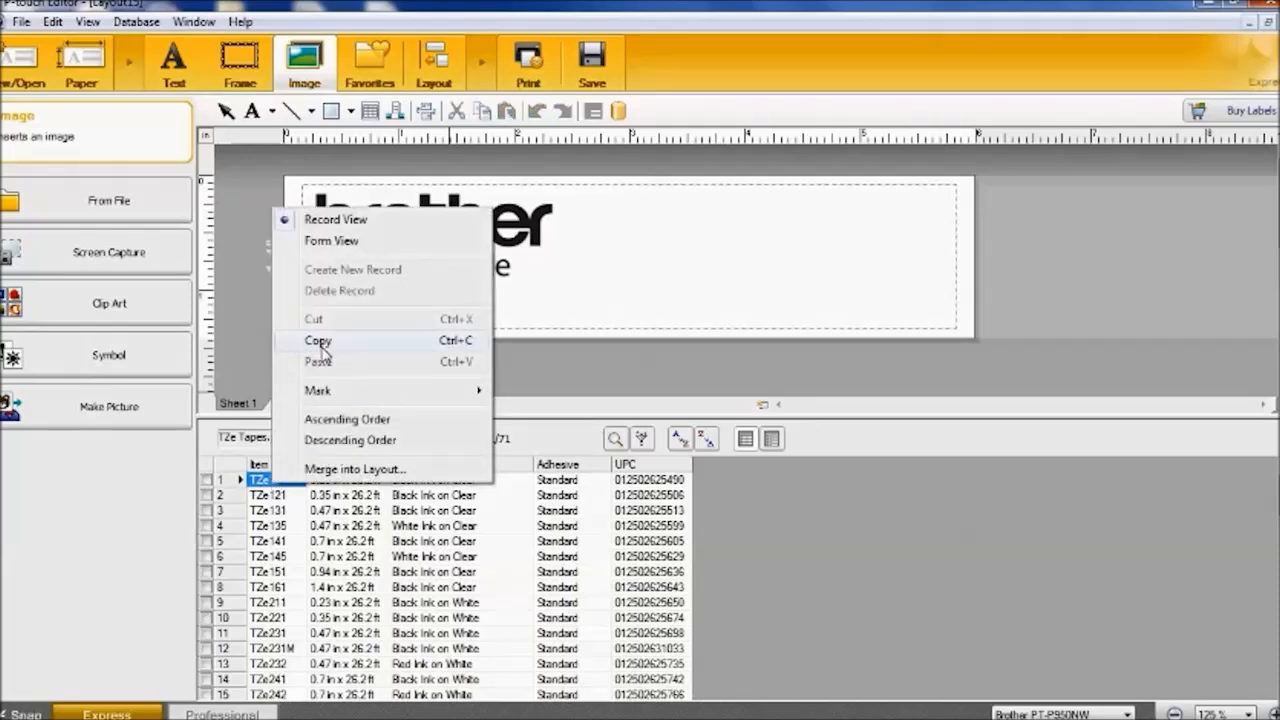
{"action": "left_click", "coordinate": [320, 342]}
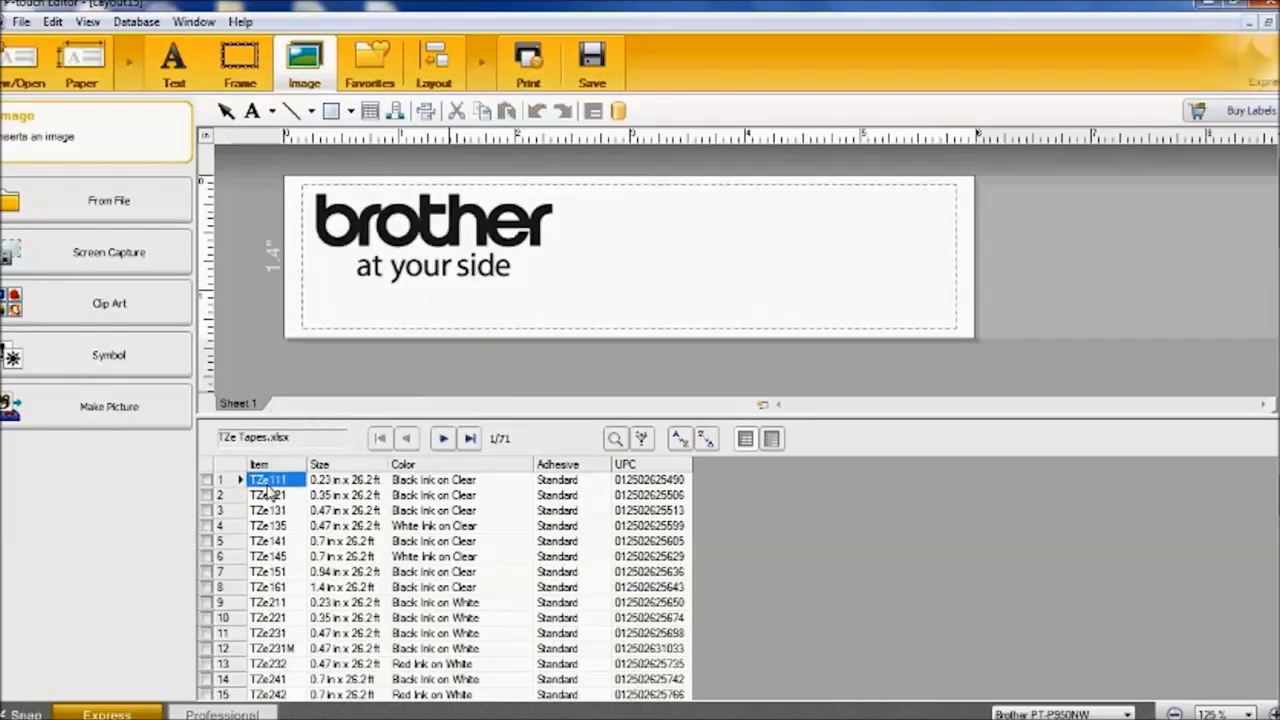
{"action": "right_click", "coordinate": [672, 226]}
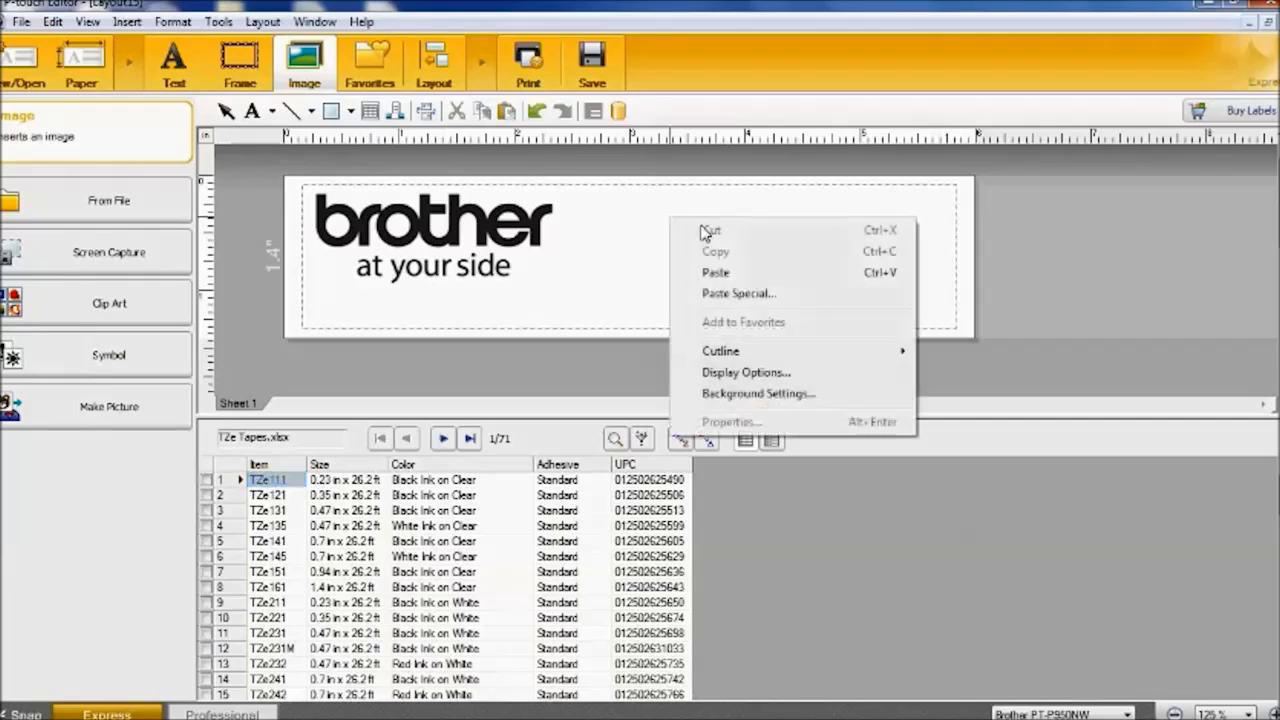
{"action": "left_click", "coordinate": [748, 271]}
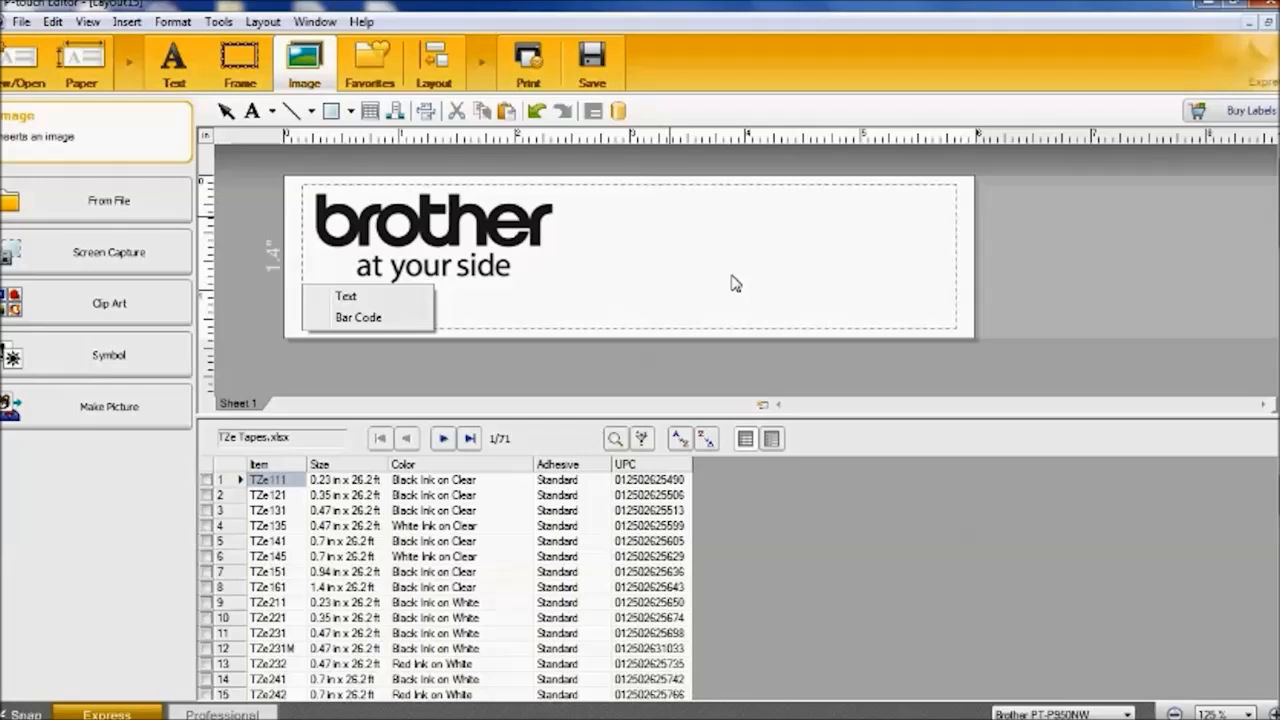
{"action": "left_click", "coordinate": [360, 302]}
{"action": "left_click_drag", "start_coordinate": [340, 303], "coordinate": [610, 214]}
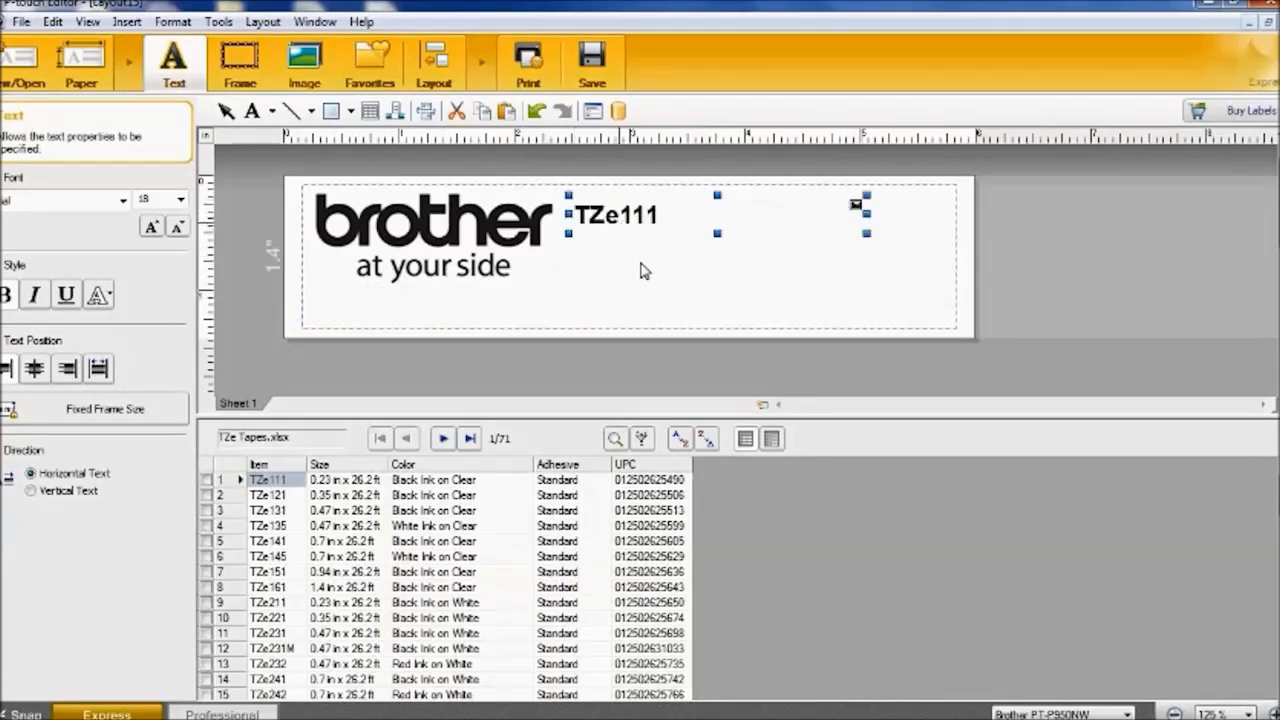
{"action": "left_click", "coordinate": [683, 313]}
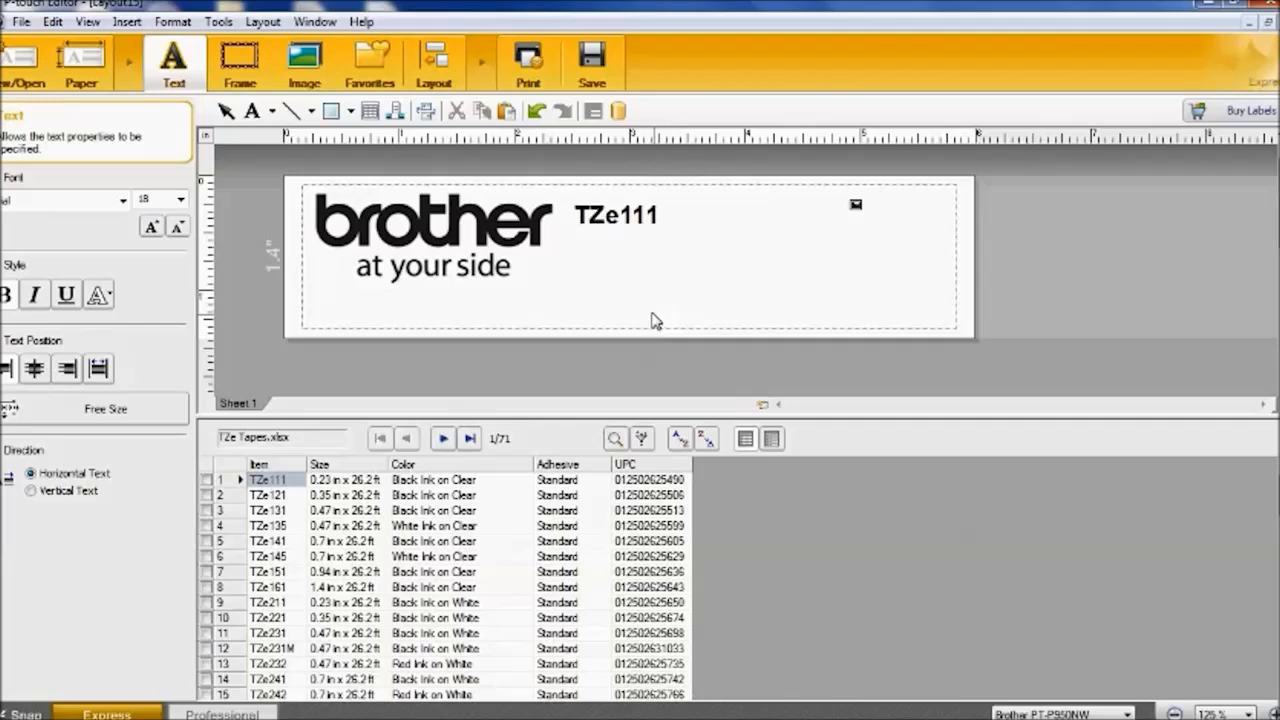
Copy the first record's Color field, Black Ink on Clear, into the label as text, placed directly below and left-aligned with the TZe111 text
{"action": "left_click", "coordinate": [455, 484]}
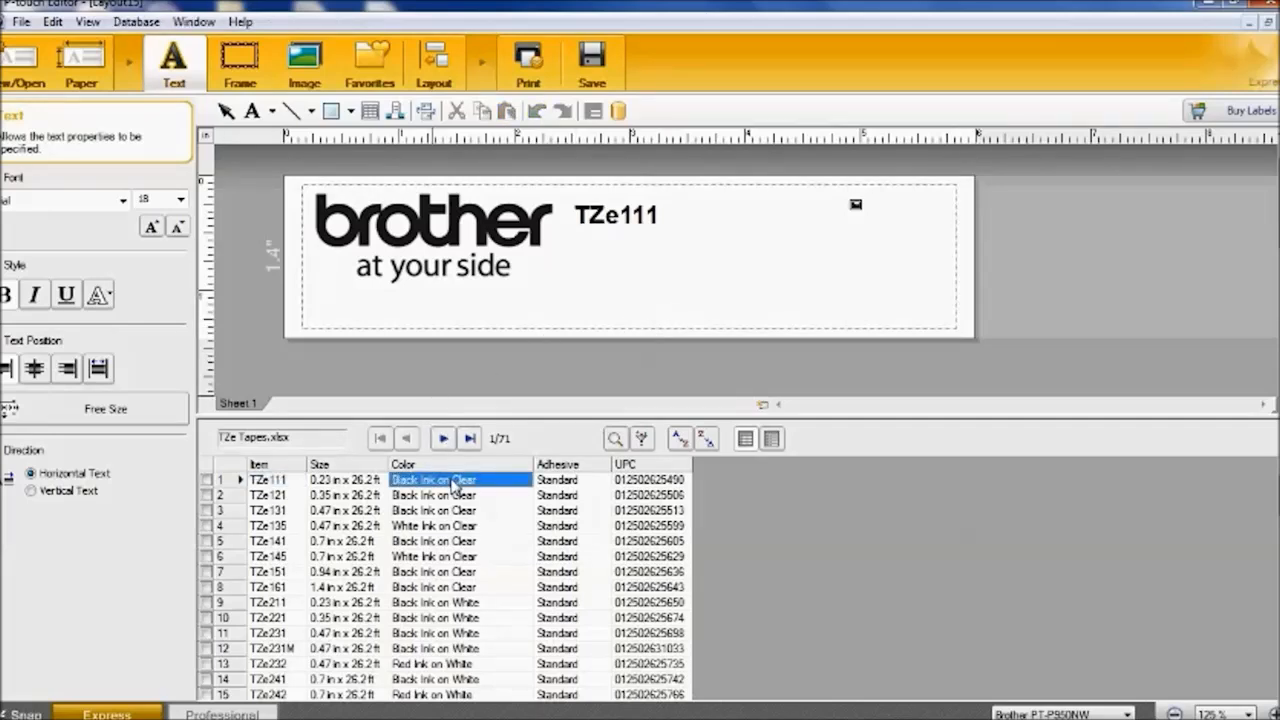
{"action": "right_click", "coordinate": [455, 484]}
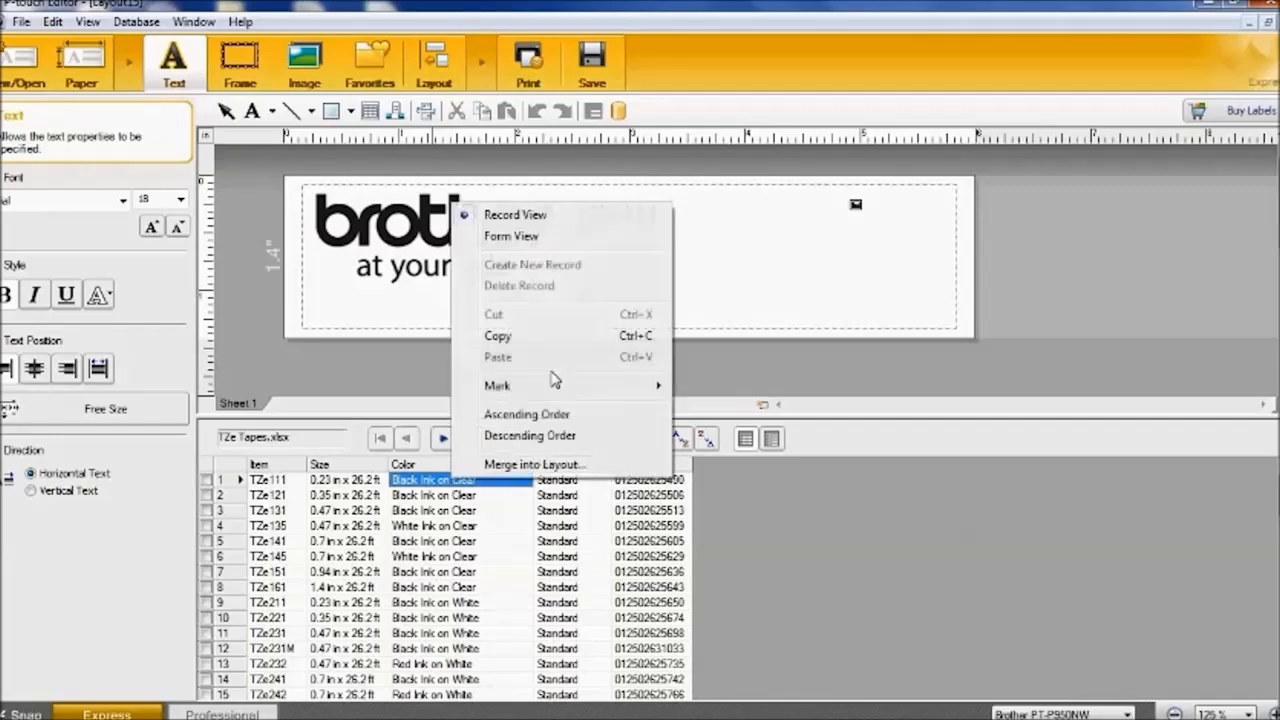
{"action": "left_click", "coordinate": [545, 336]}
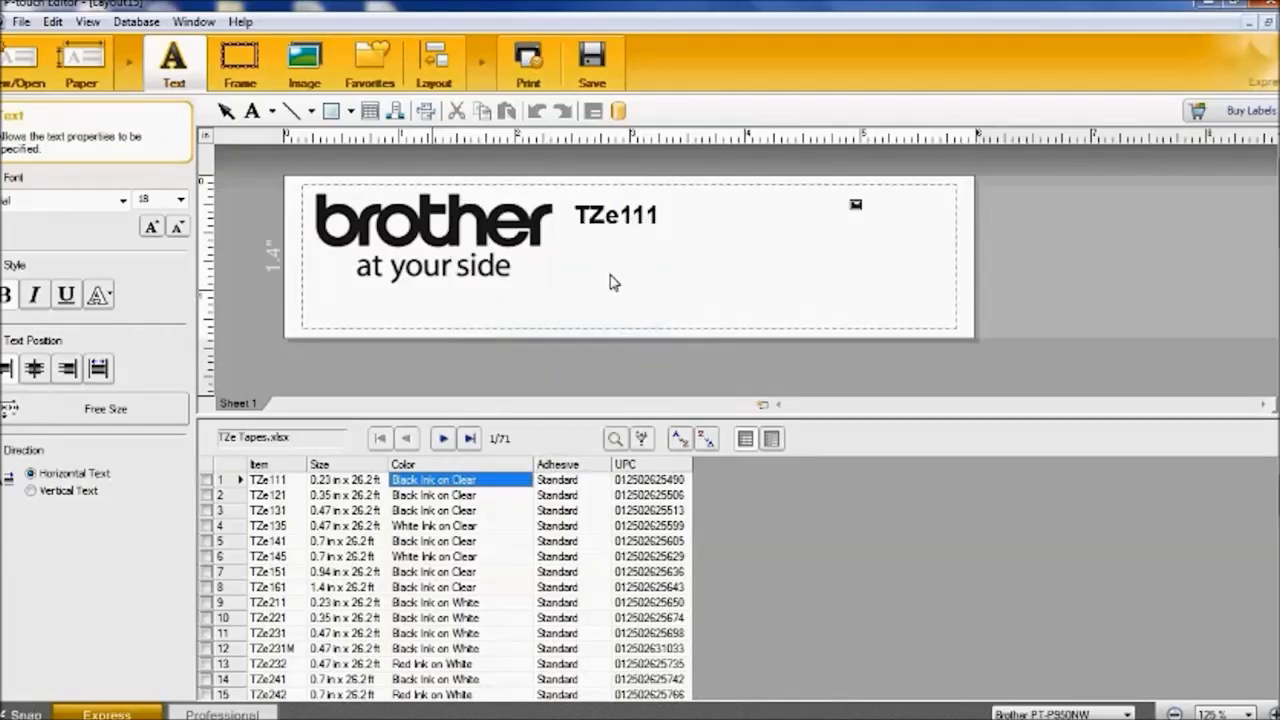
{"action": "right_click", "coordinate": [610, 274]}
{"action": "left_click", "coordinate": [662, 330]}
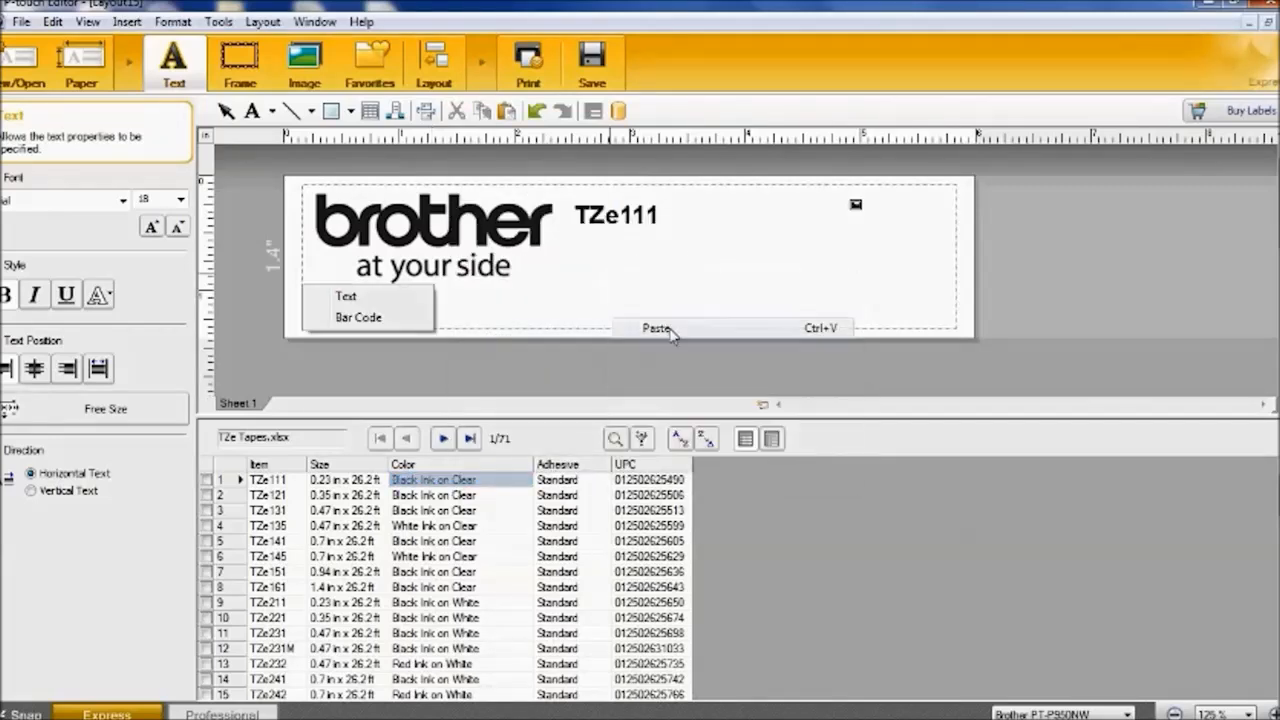
{"action": "left_click", "coordinate": [362, 298]}
{"action": "mouse_move", "coordinate": [417, 295]}
{"action": "left_mouse_down"}
{"action": "mouse_move", "coordinate": [686, 251]}
{"action": "mouse_move", "coordinate": [687, 270]}
{"action": "left_mouse_up"}
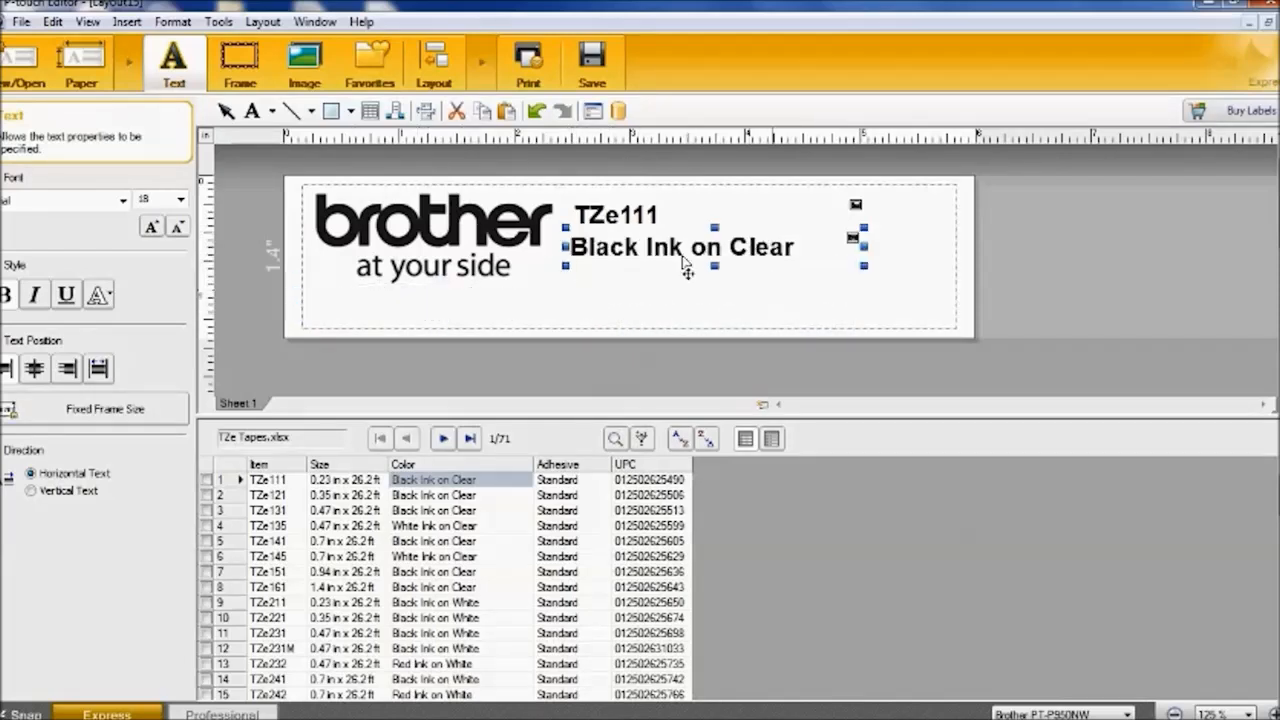
{"action": "key", "text": "Right"}
{"action": "key", "text": "Right"}
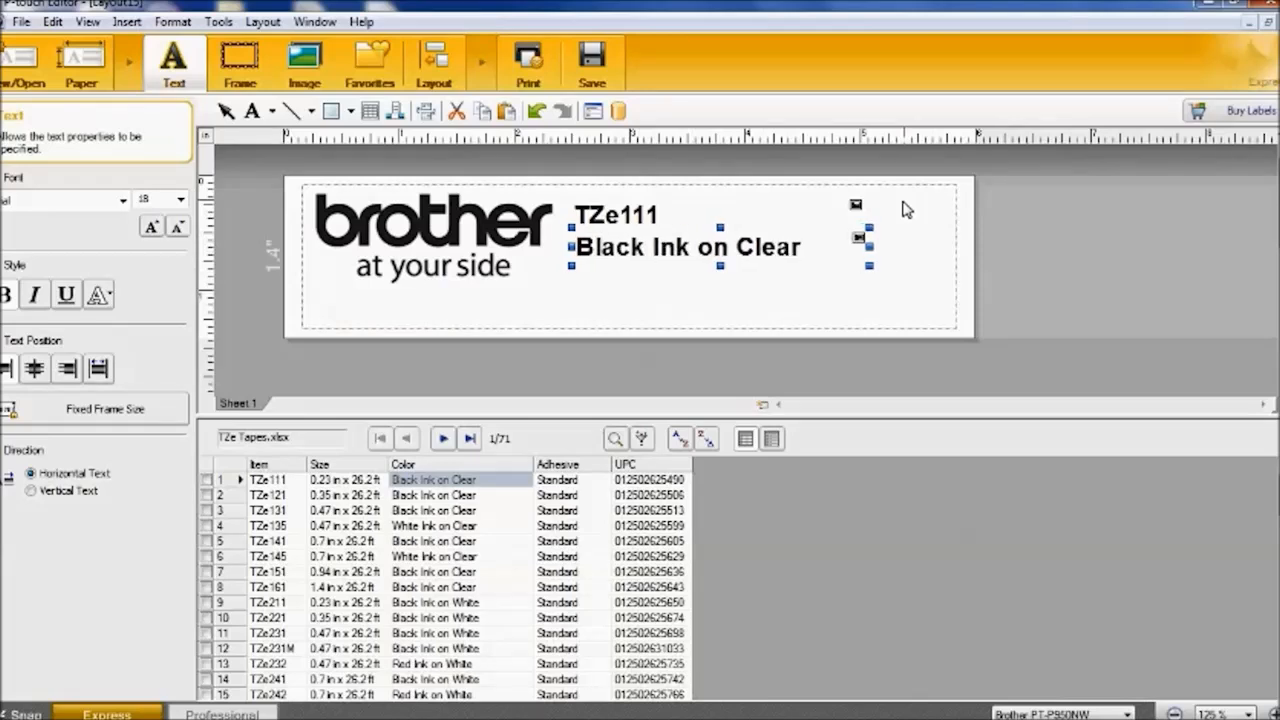
{"action": "left_click", "coordinate": [937, 240]}
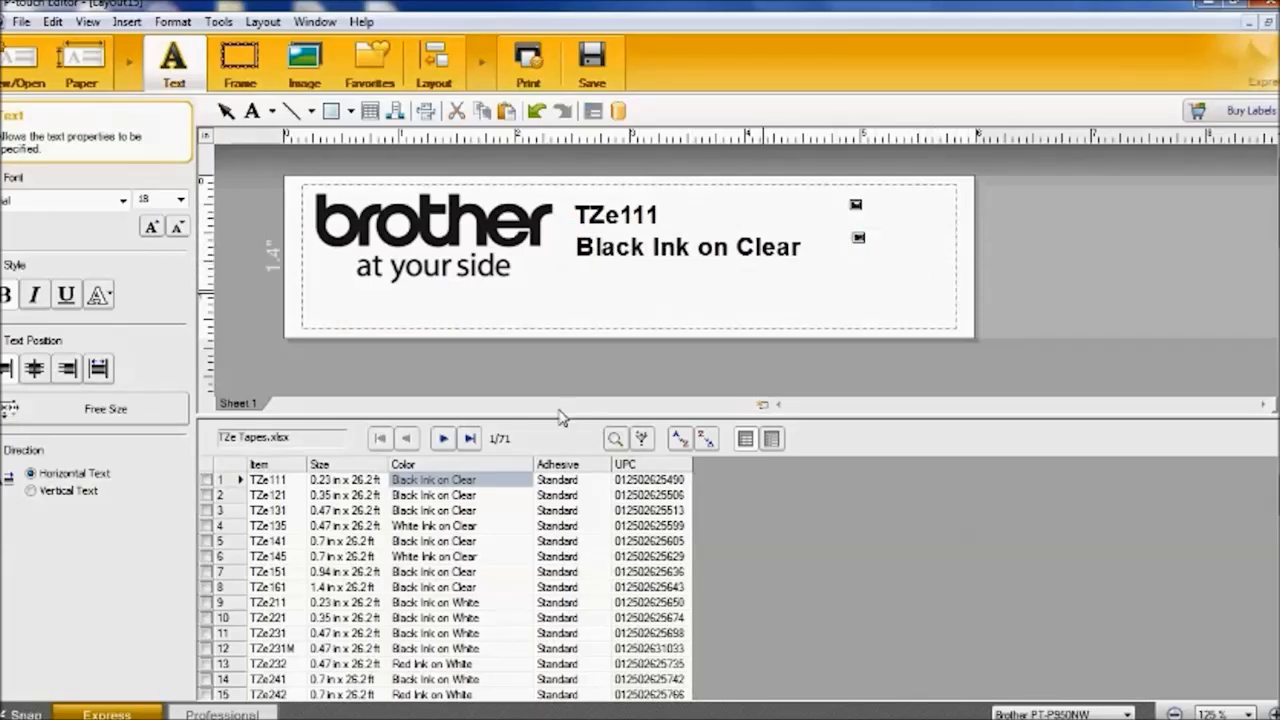
Copy the first record's UPC field into the label as a bar code and place it below the color text
{"action": "left_click", "coordinate": [648, 484]}
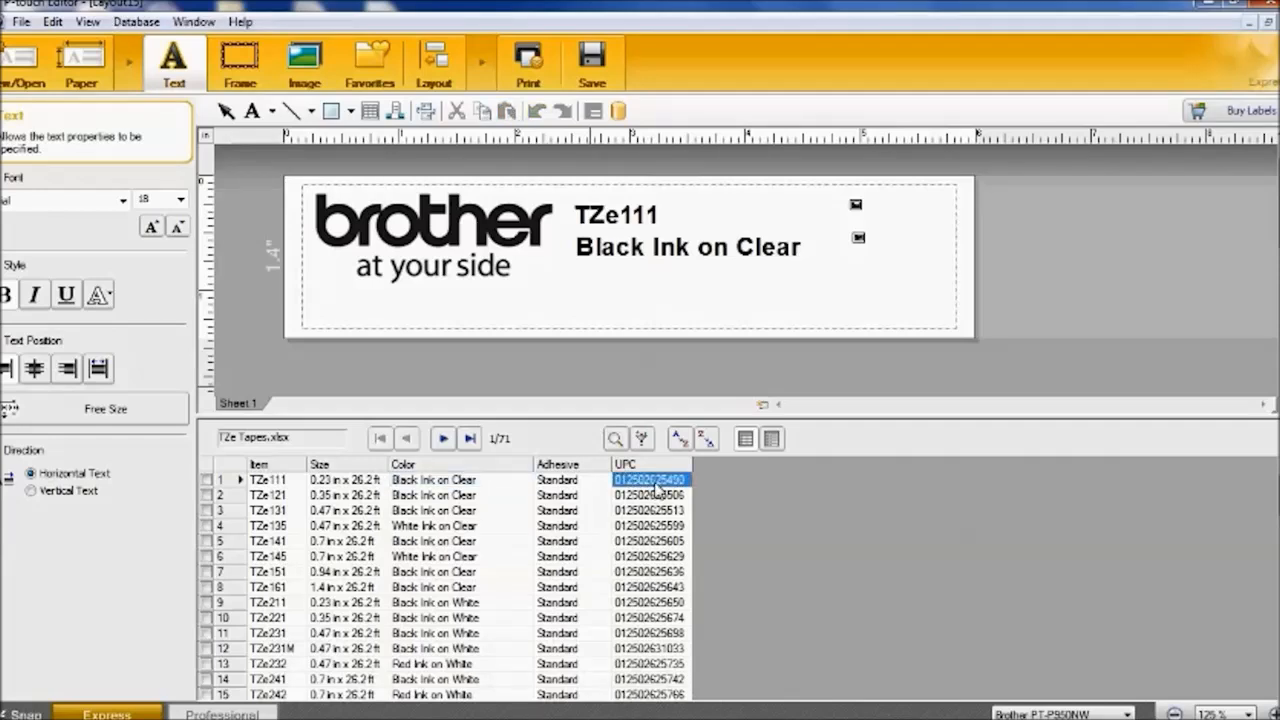
{"action": "right_click", "coordinate": [657, 488]}
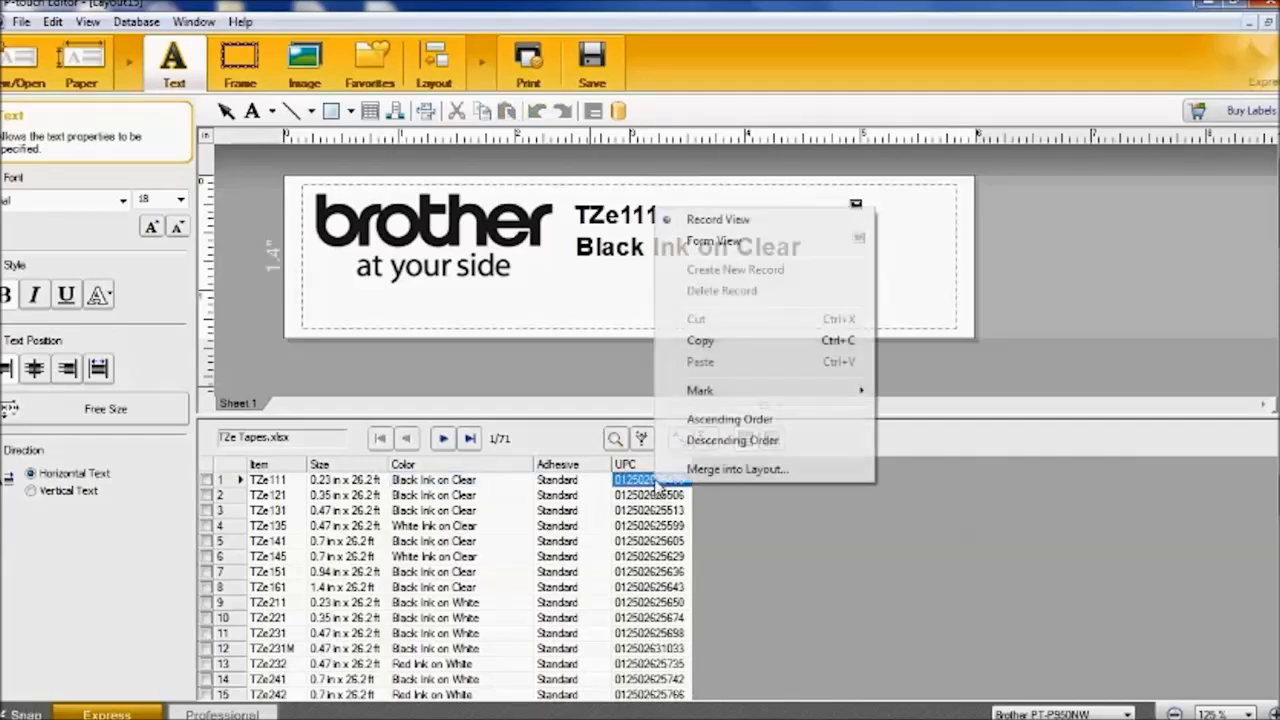
{"action": "left_click", "coordinate": [750, 341]}
{"action": "right_click", "coordinate": [715, 303]}
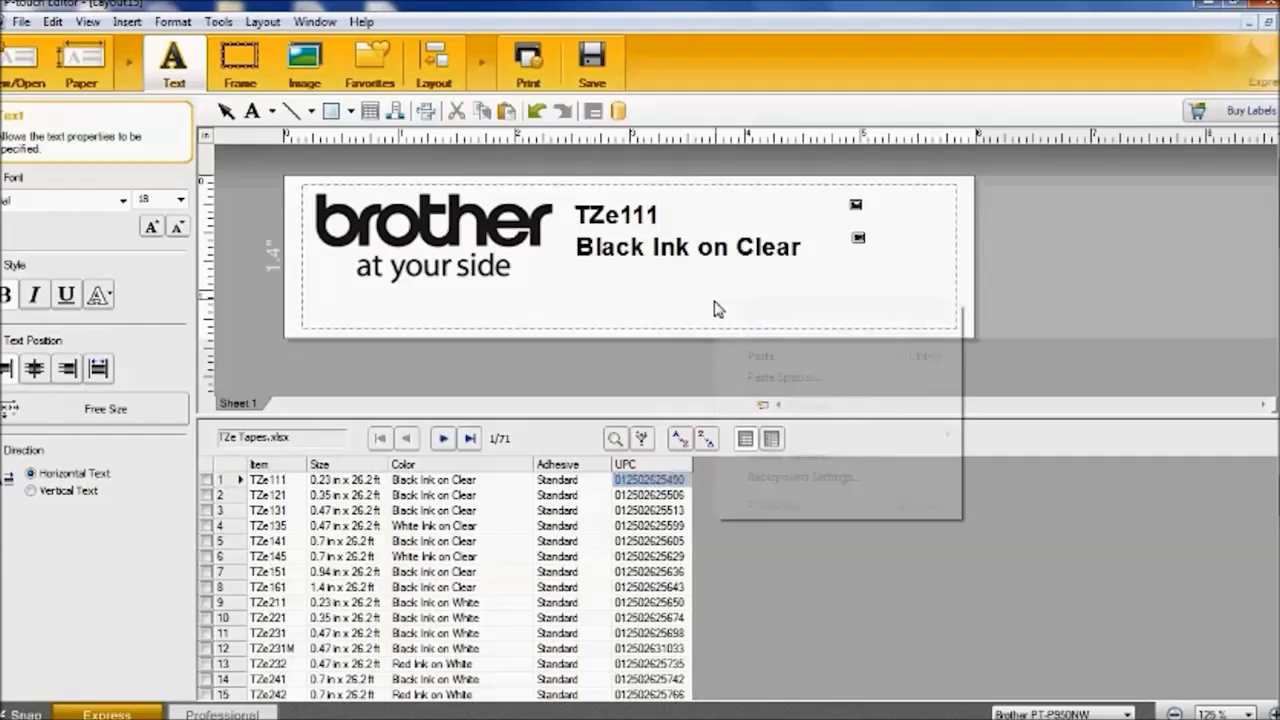
{"action": "left_click", "coordinate": [799, 357]}
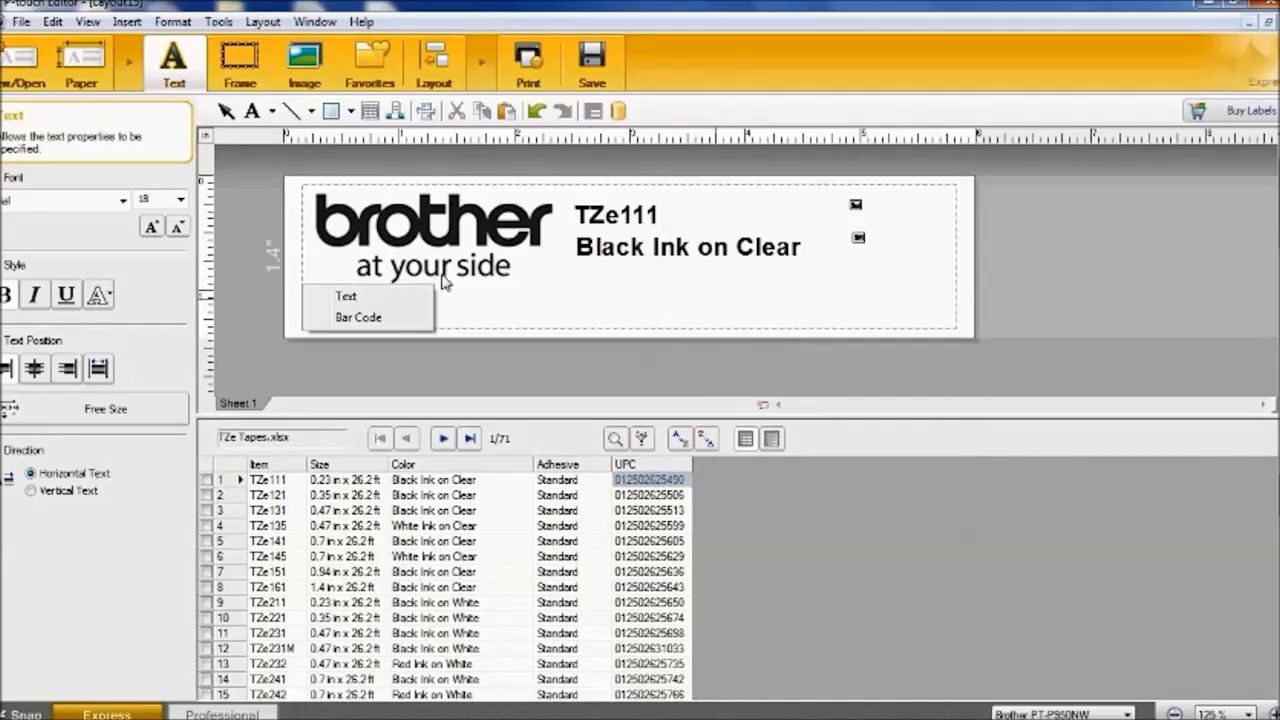
{"action": "left_click", "coordinate": [358, 317]}
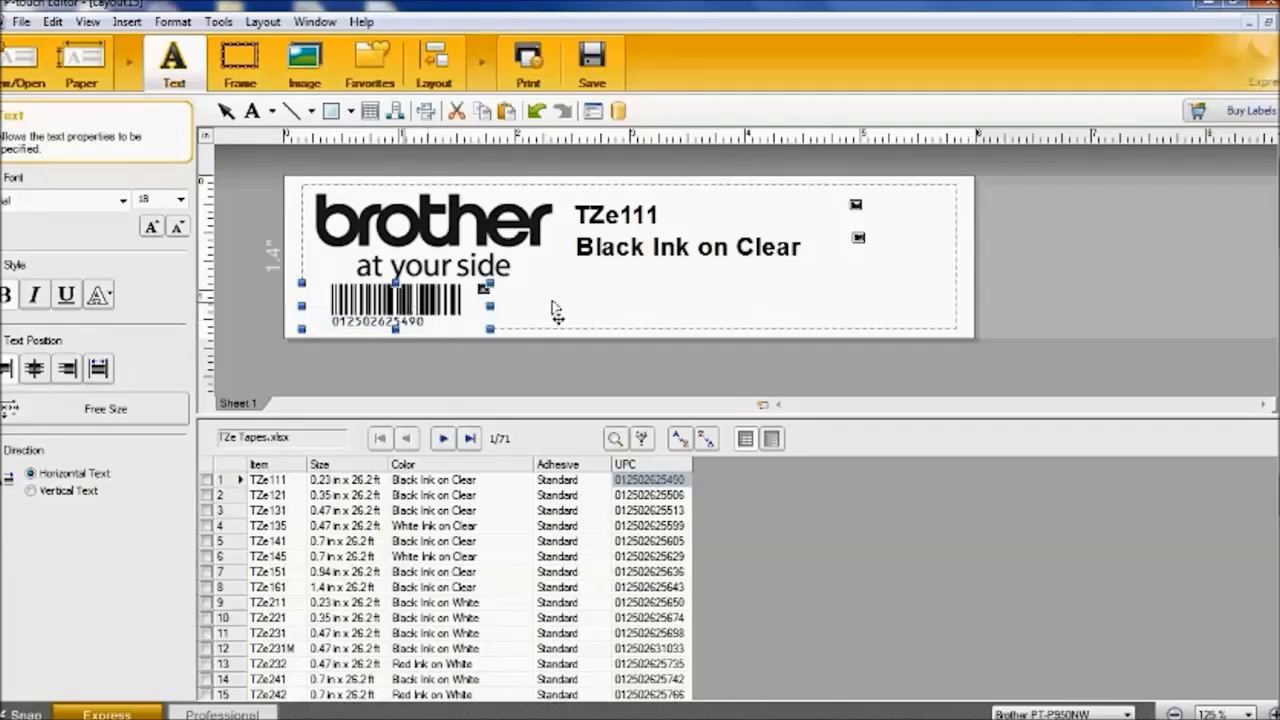
{"action": "left_click_drag", "start_coordinate": [678, 297], "coordinate": [684, 294]}
{"action": "left_click", "coordinate": [943, 291]}
{"action": "left_click", "coordinate": [665, 292]}
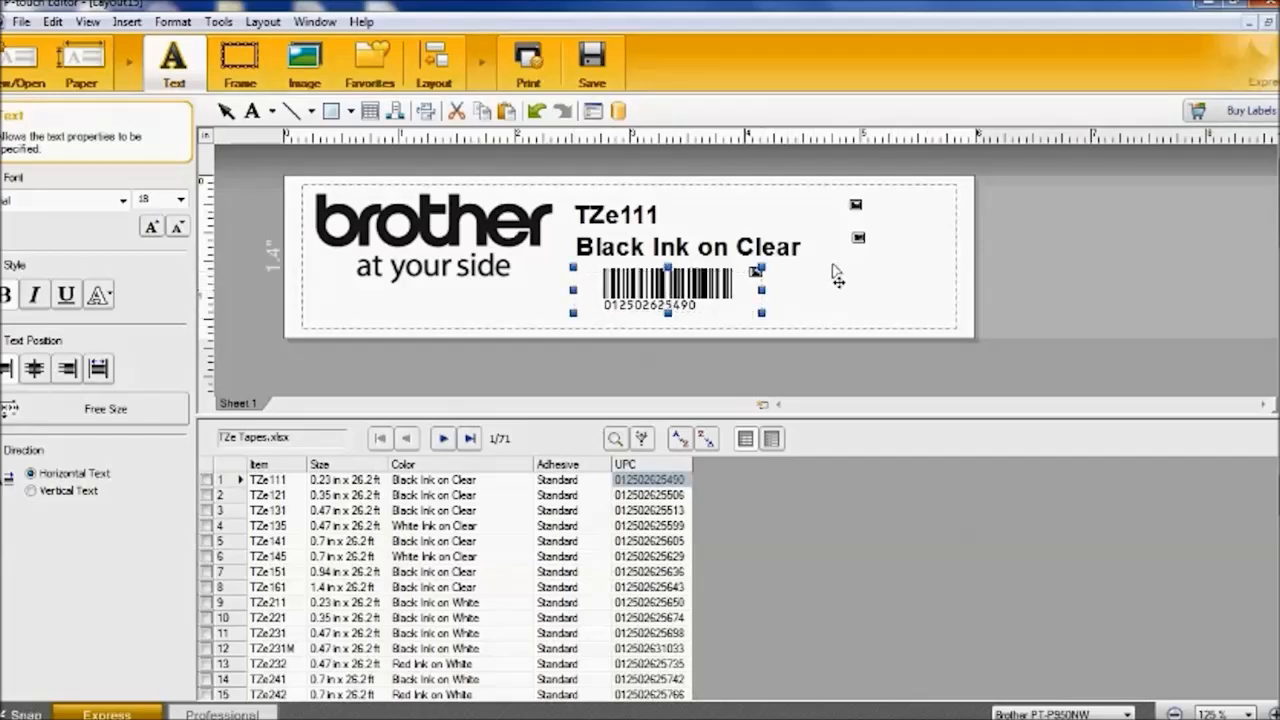
Nudge the bar code left until its bars line up with the start of the text lines above
{"action": "key", "text": "Left"}
{"action": "key", "text": "Left"}
{"action": "key", "text": "Left"}
{"action": "key", "text": "Left"}
{"action": "key", "text": "Left"}
{"action": "key", "text": "Left"}
{"action": "key", "text": "Left"}
{"action": "key", "text": "Left"}
{"action": "key", "text": "Left"}
{"action": "key", "text": "Left"}
{"action": "key", "text": "Left"}
{"action": "key", "text": "Left"}
{"action": "key", "text": "Left"}
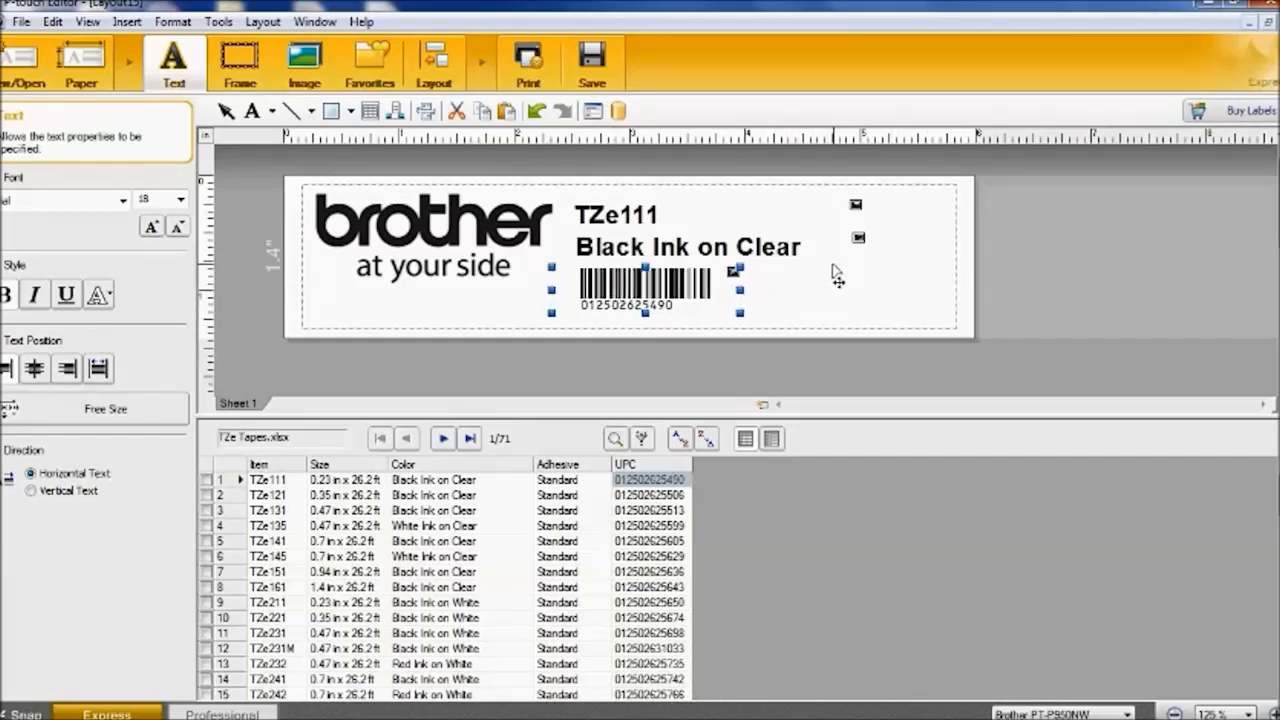
{"action": "left_click", "coordinate": [894, 303]}
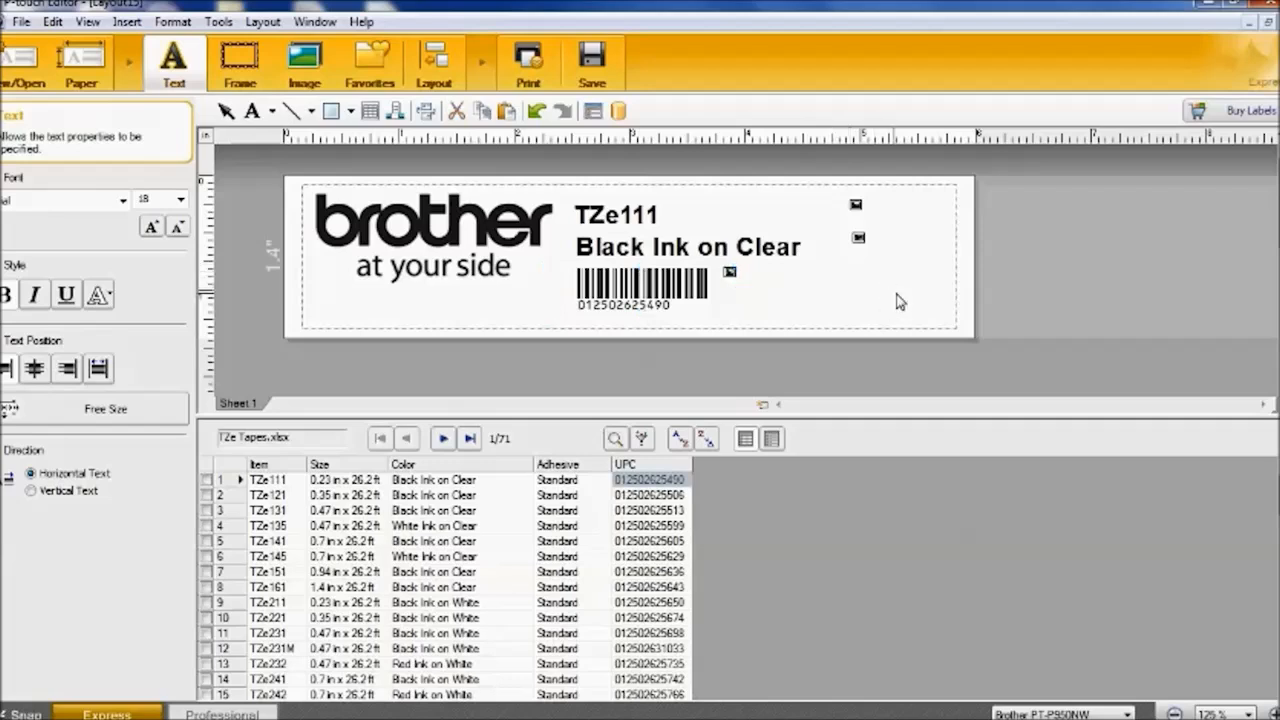
Examine the bar code's properties, comparing its input data with the available protocols, and keep CODE128
{"action": "right_click", "coordinate": [689, 306]}
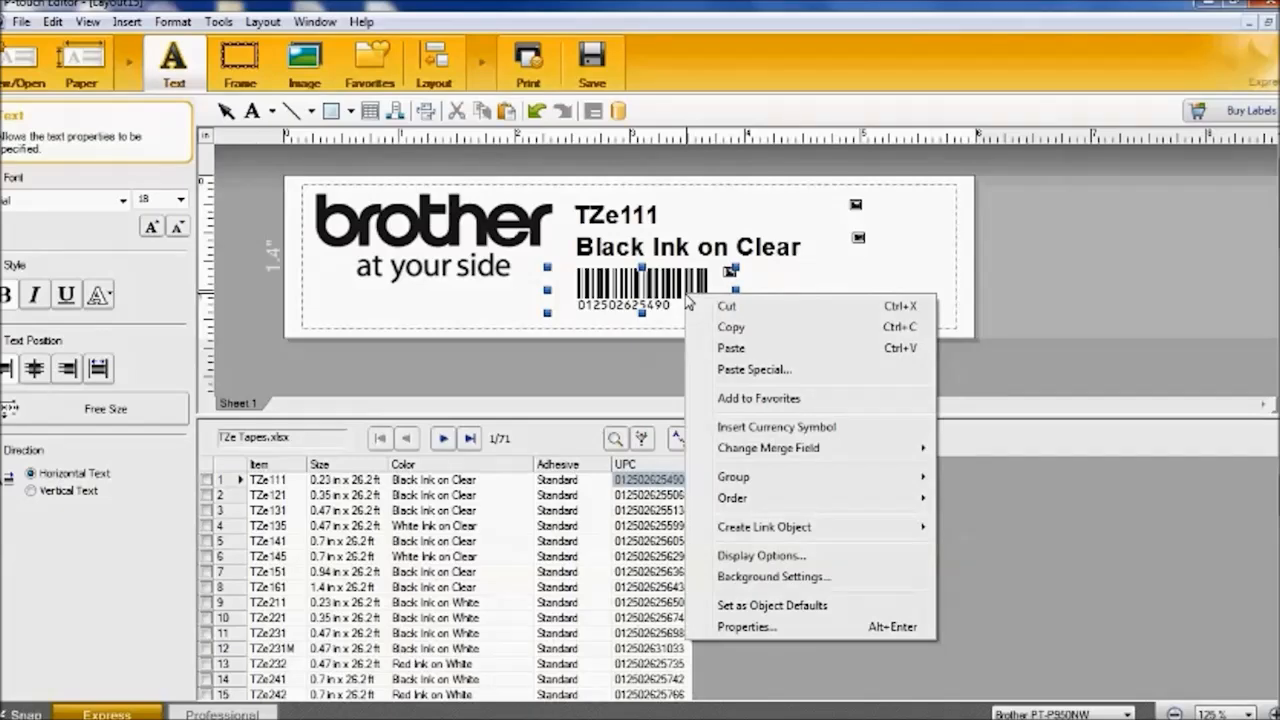
{"action": "left_click", "coordinate": [785, 629]}
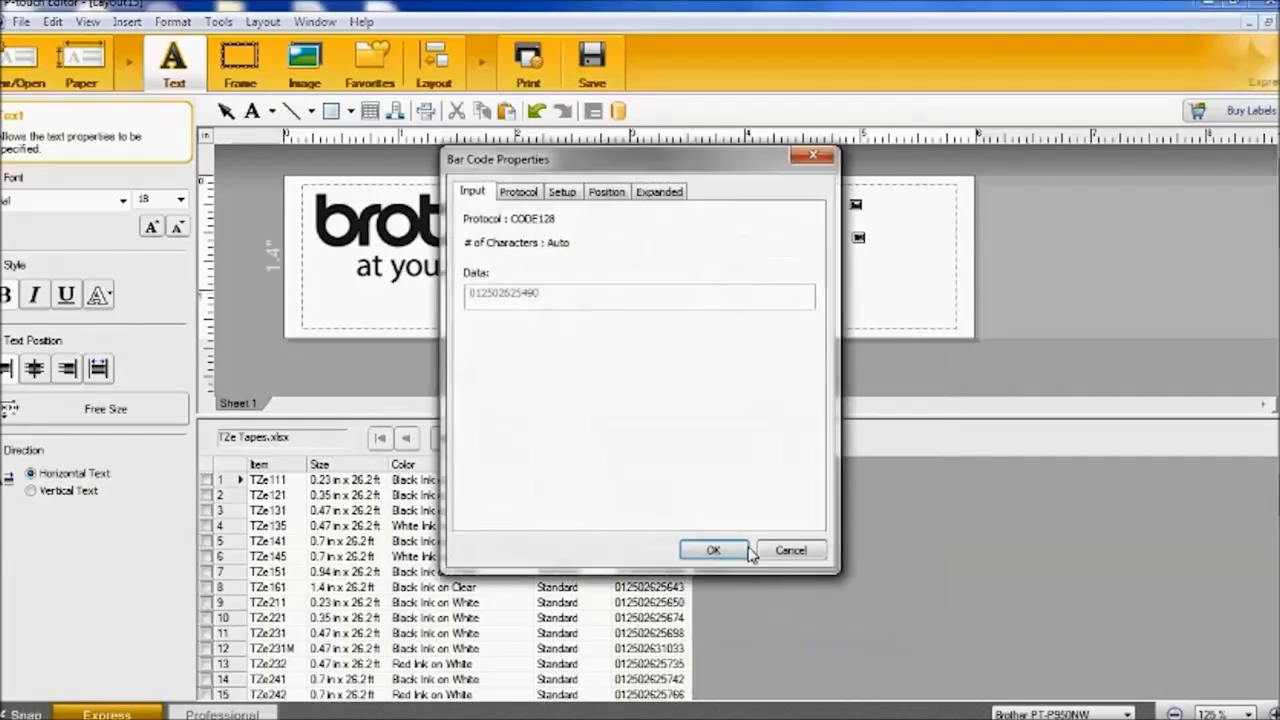
{"action": "left_click", "coordinate": [527, 192]}
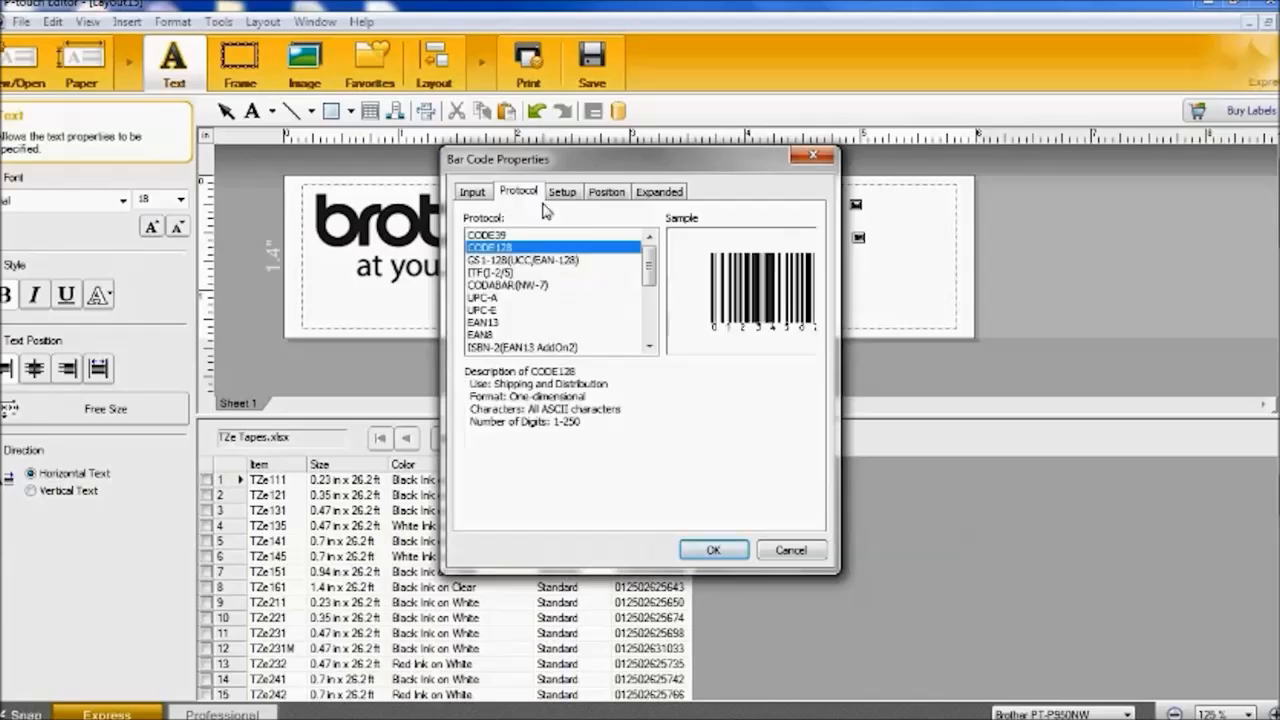
{"action": "left_click", "coordinate": [476, 192]}
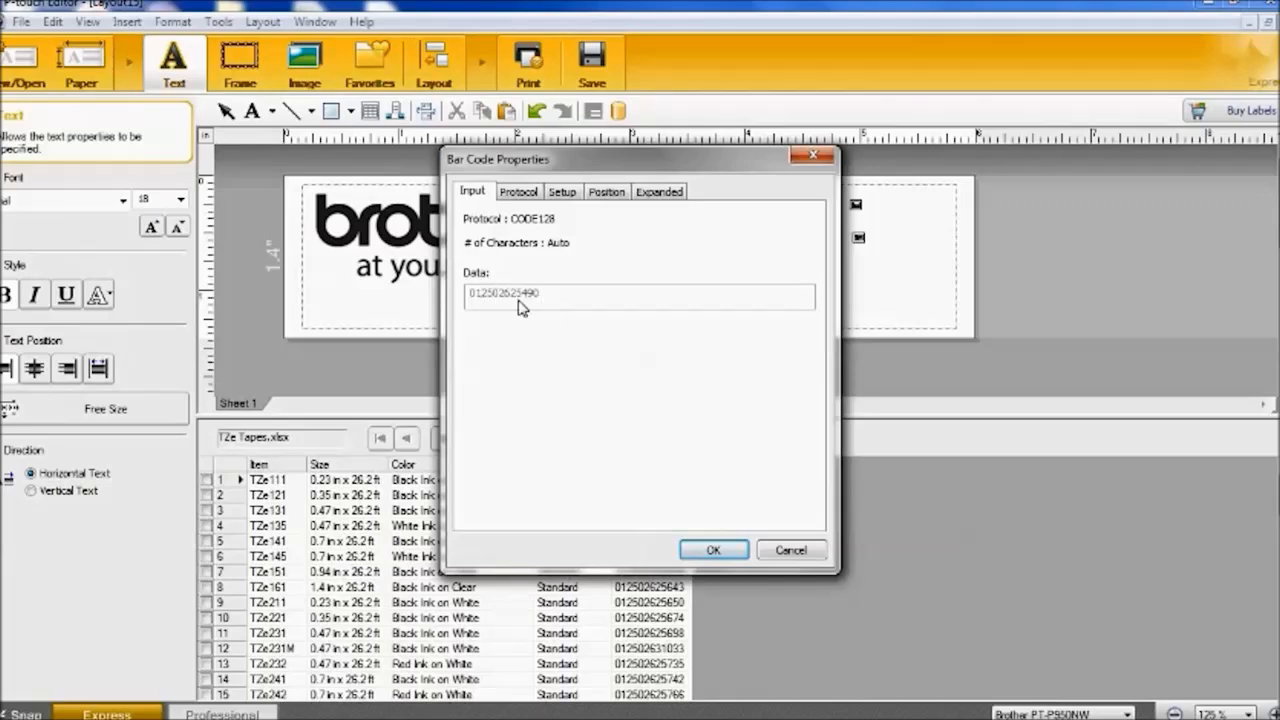
{"action": "left_click", "coordinate": [518, 193]}
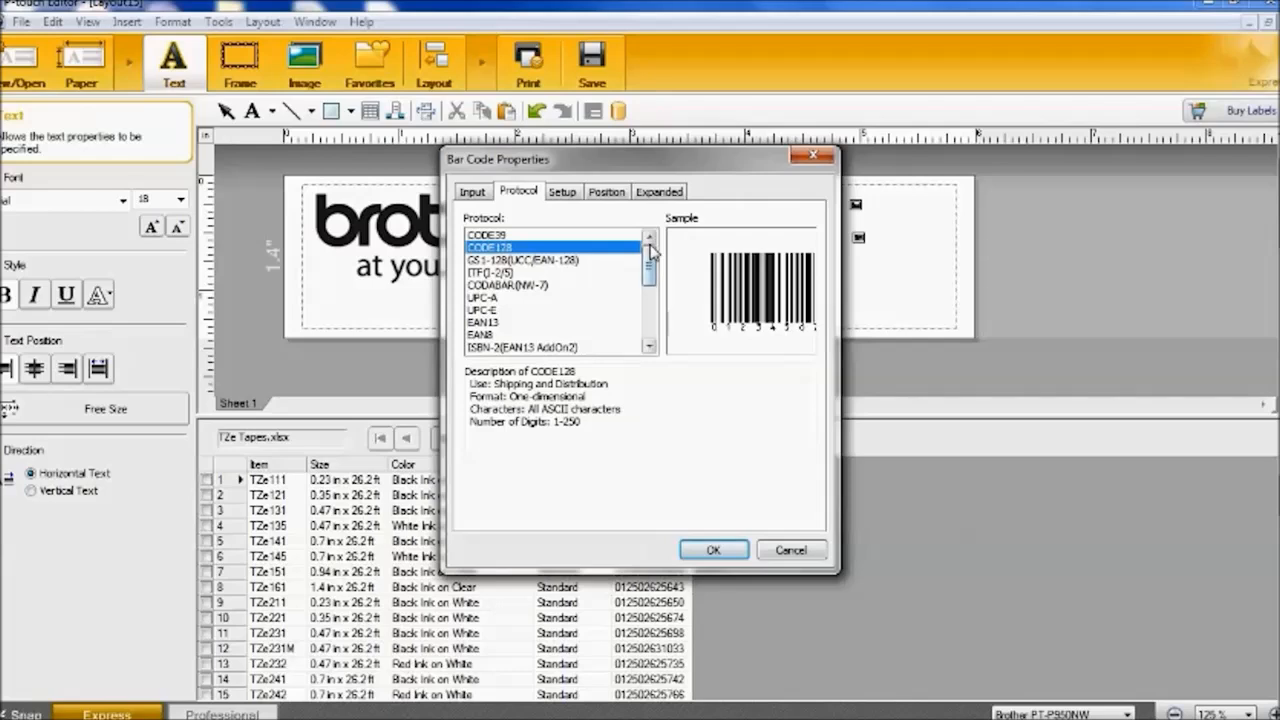
{"action": "mouse_move", "coordinate": [652, 258]}
{"action": "left_mouse_down"}
{"action": "mouse_move", "coordinate": [660, 320]}
{"action": "mouse_move", "coordinate": [656, 250]}
{"action": "left_mouse_up"}
{"action": "left_click", "coordinate": [716, 549]}
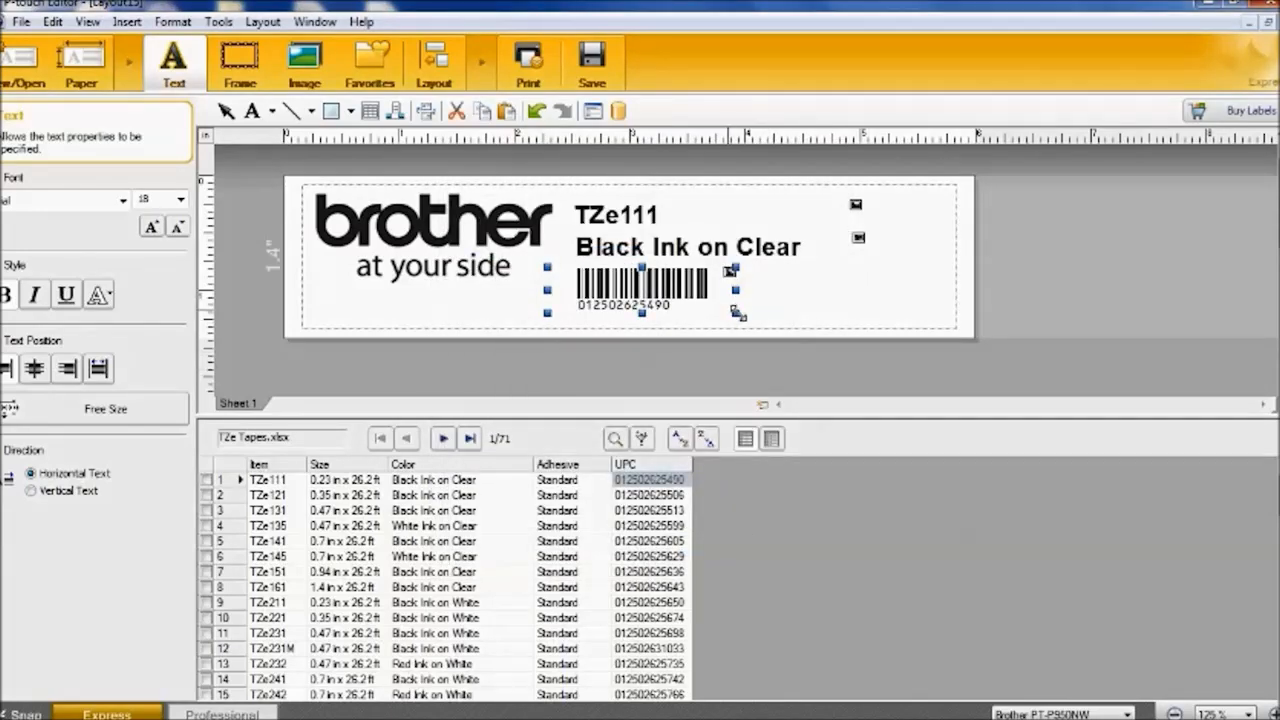
Enlarge the bar code frame to about 2.2 inches wide within the label's margins and realign the TZe111 text with the color line
{"action": "left_click_drag", "start_coordinate": [770, 315], "coordinate": [801, 295]}
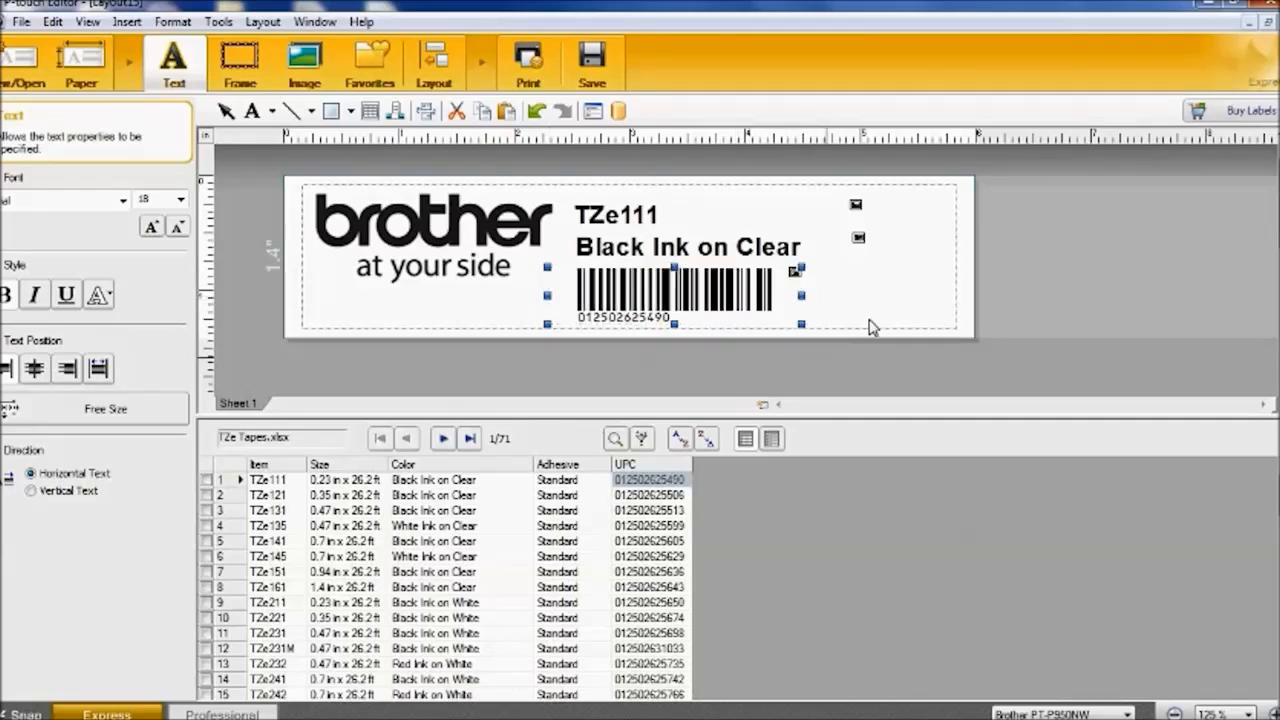
{"action": "left_click", "coordinate": [1033, 299]}
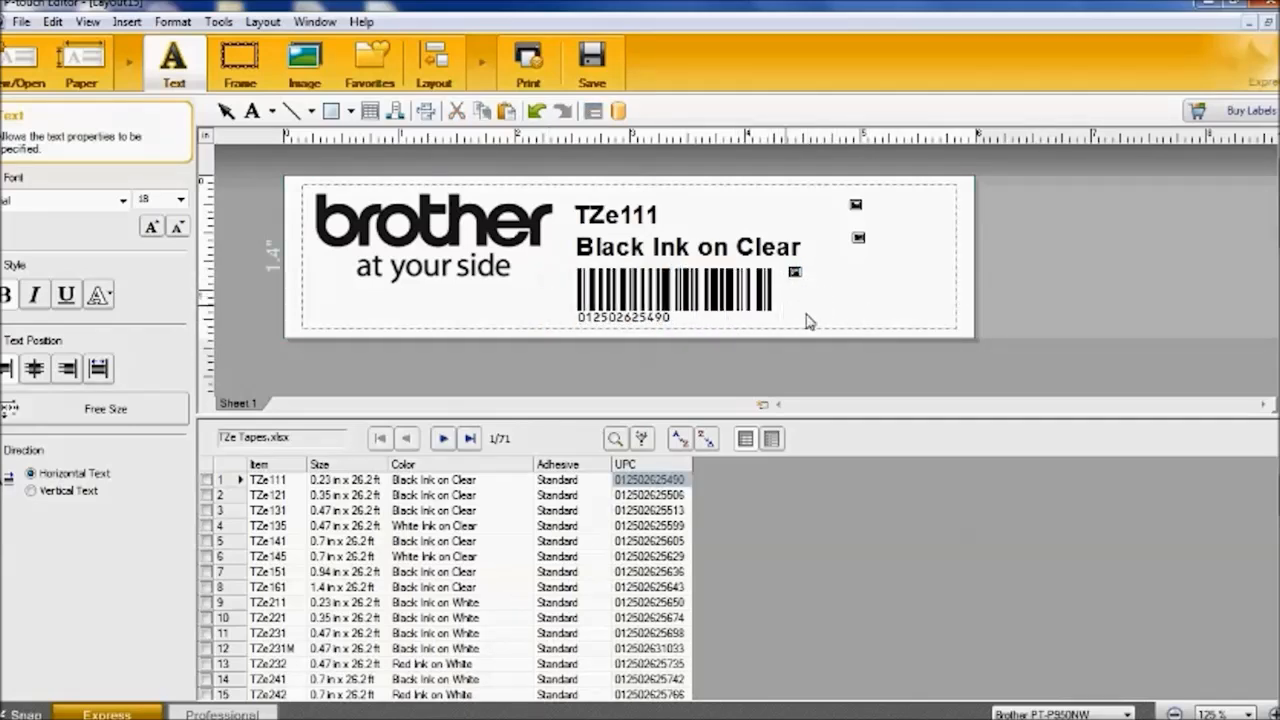
{"action": "left_click", "coordinate": [655, 220]}
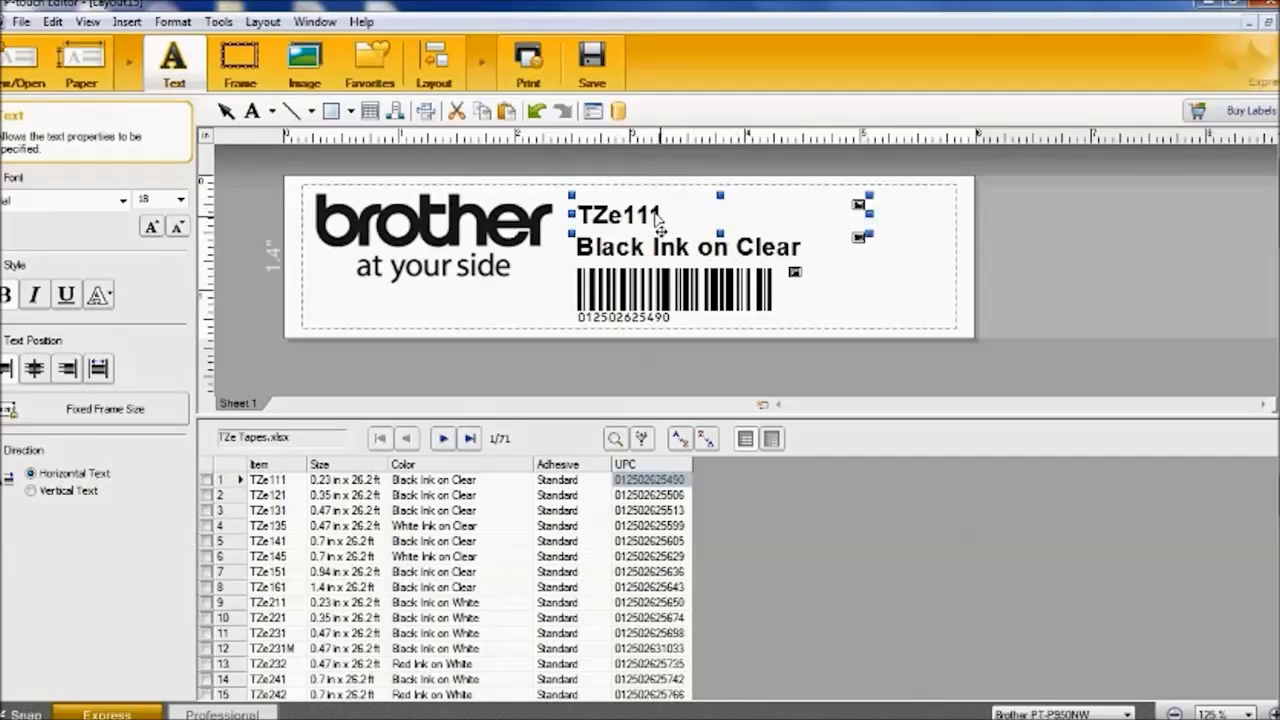
{"action": "key", "text": "Left"}
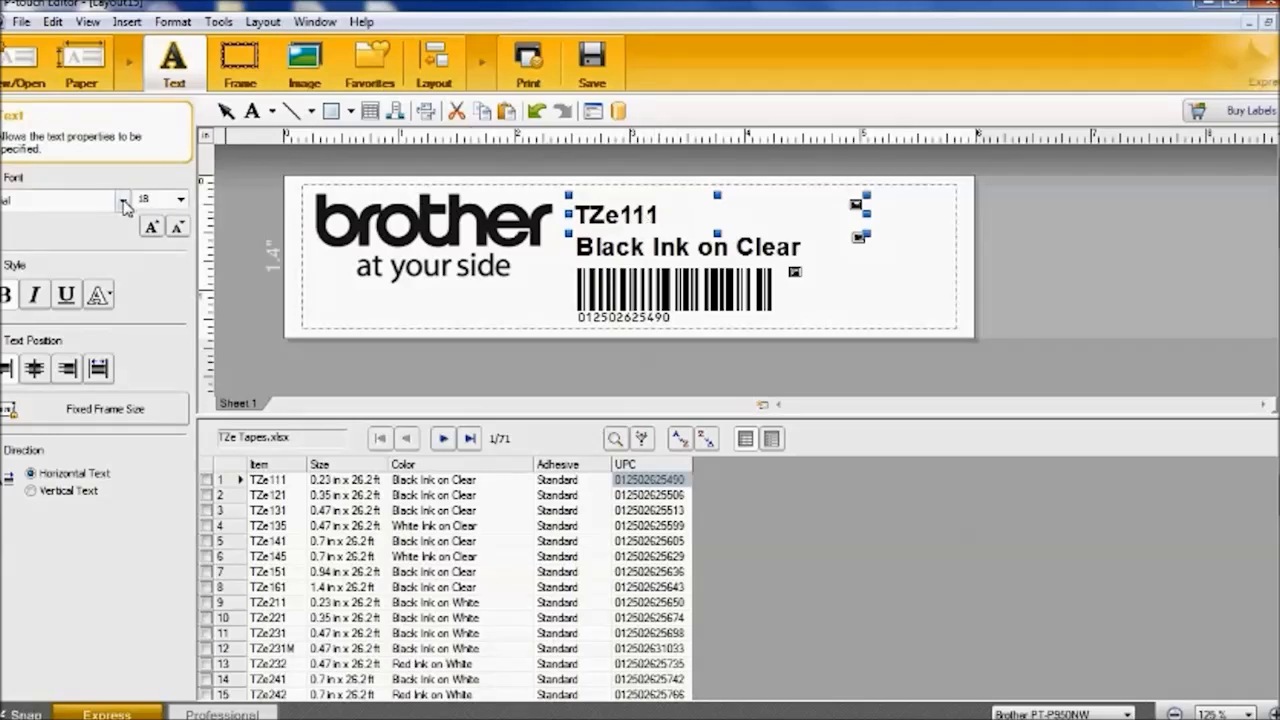
{"action": "left_click", "coordinate": [740, 300]}
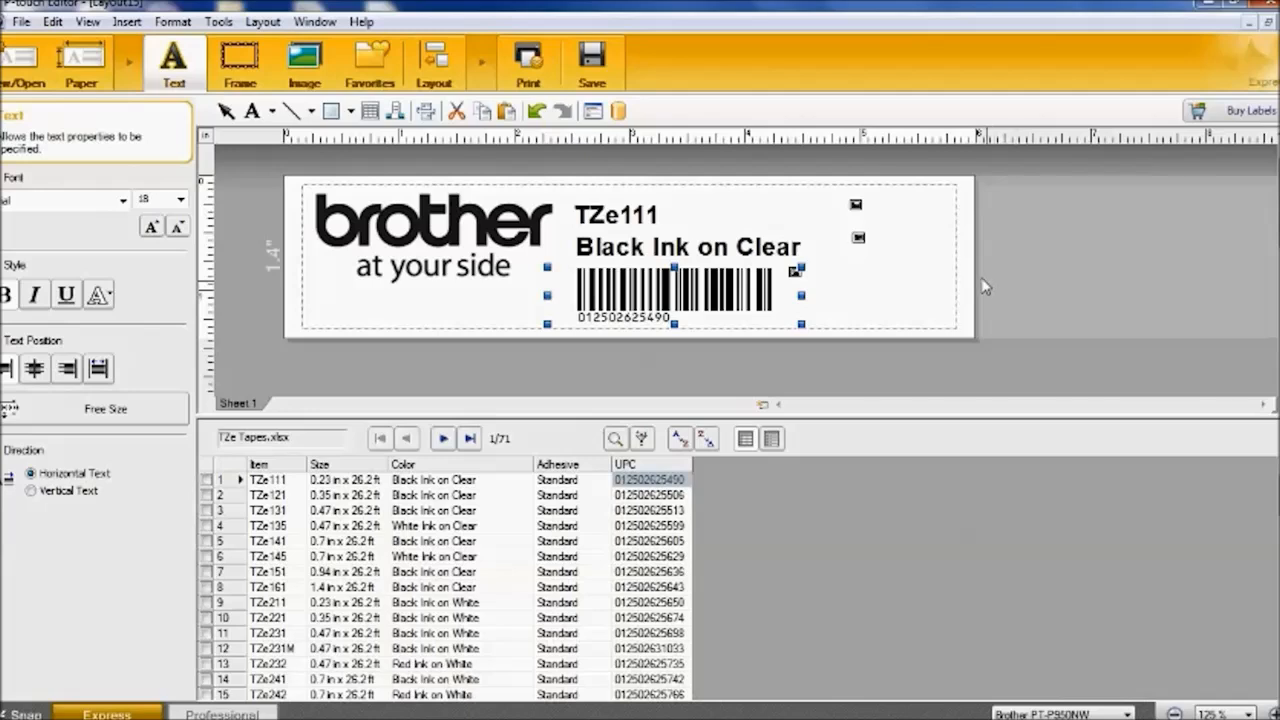
{"action": "left_click", "coordinate": [995, 372]}
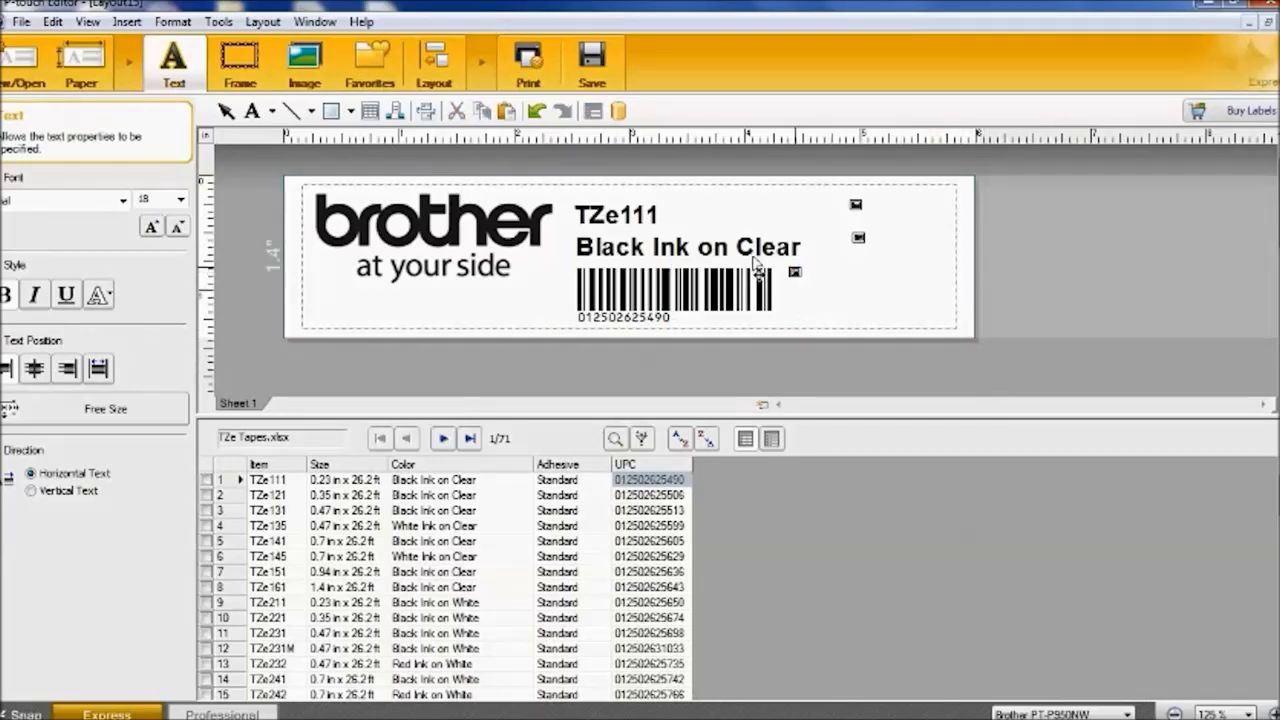
Preview the label with records TZe145, TZeB41, TZeN201 and TZeSE4 to check the linked text and bar code
{"action": "left_click", "coordinate": [447, 557]}
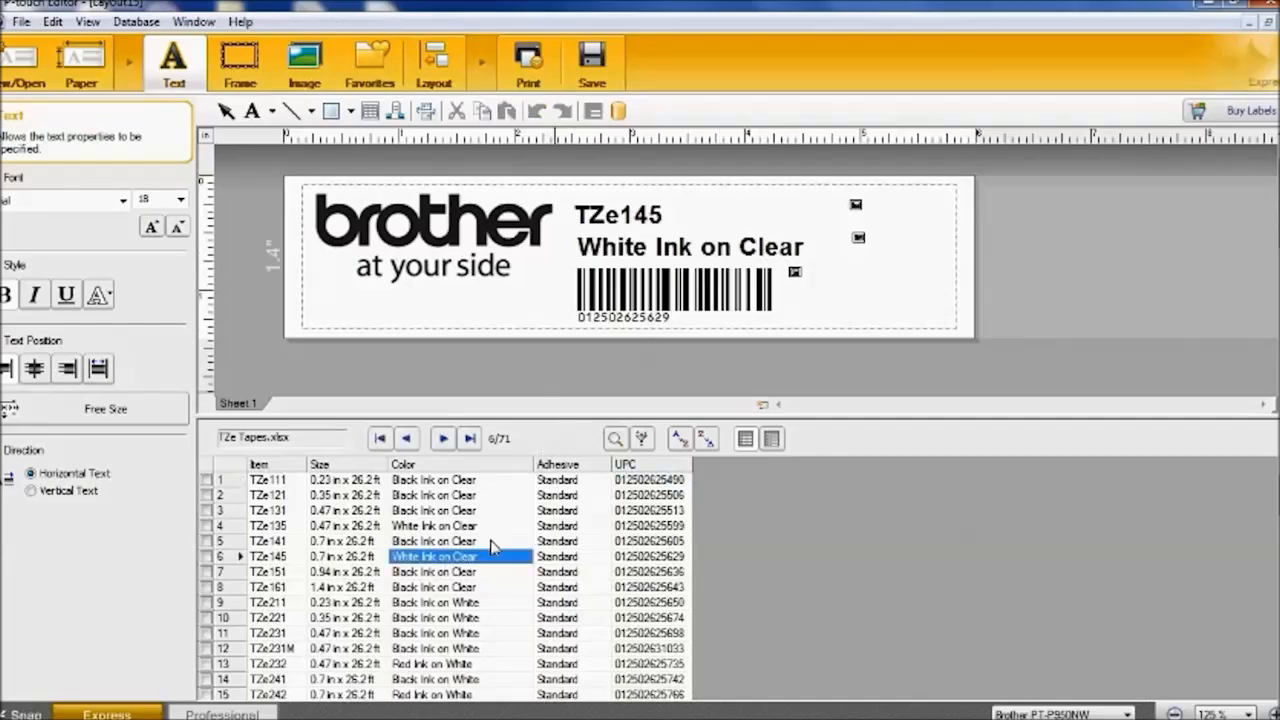
{"action": "scroll", "coordinate": [492, 550], "scroll_direction": "down", "scroll_amount": 10}
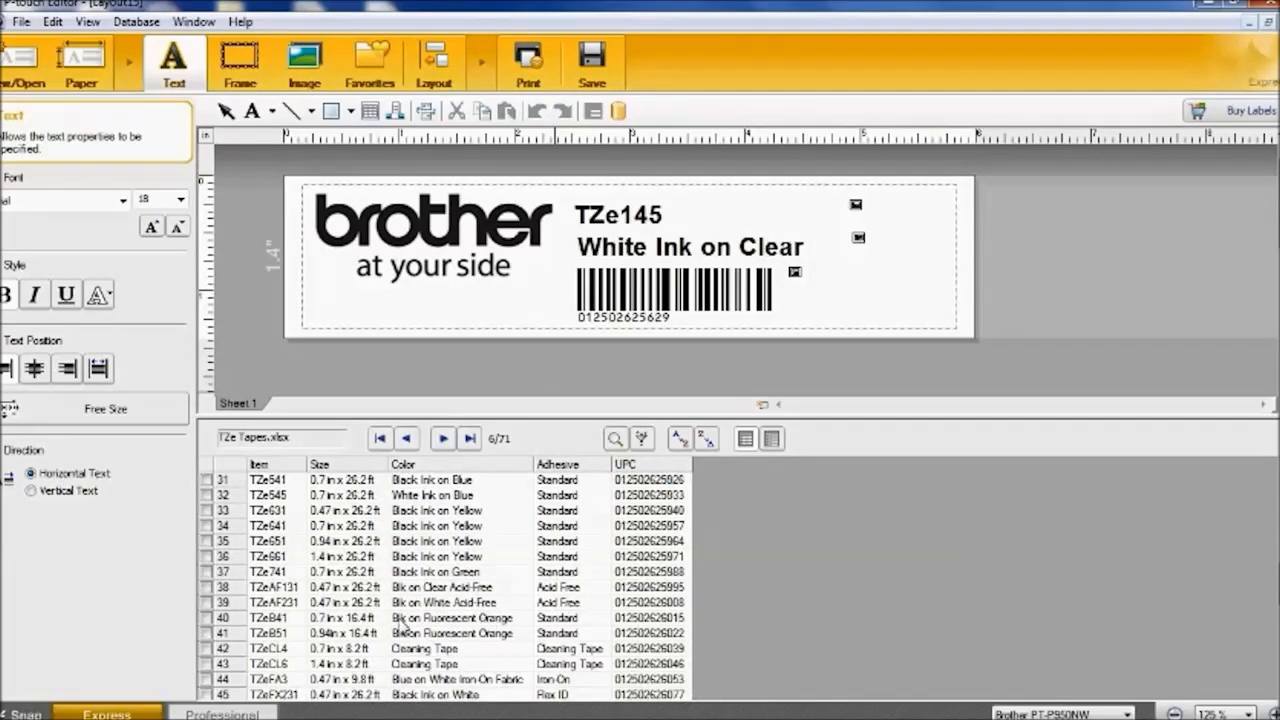
{"action": "left_click", "coordinate": [450, 618]}
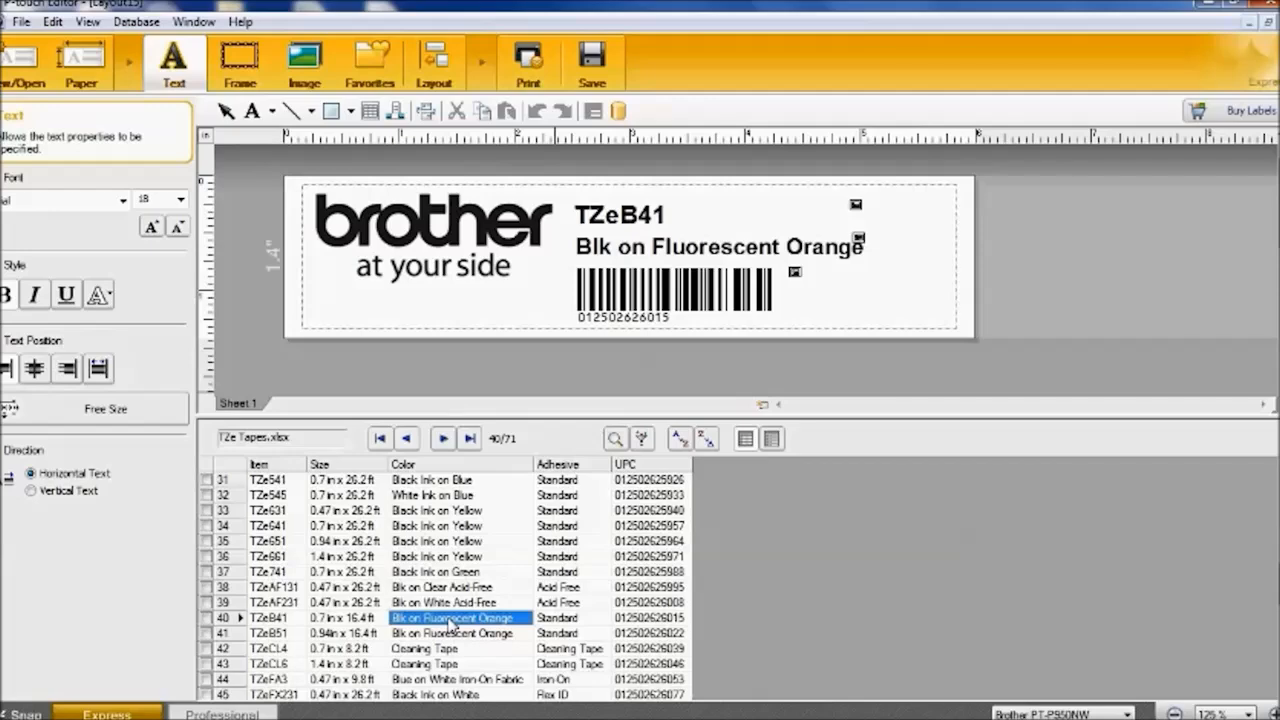
{"action": "scroll", "coordinate": [489, 615], "scroll_direction": "down", "scroll_amount": 4}
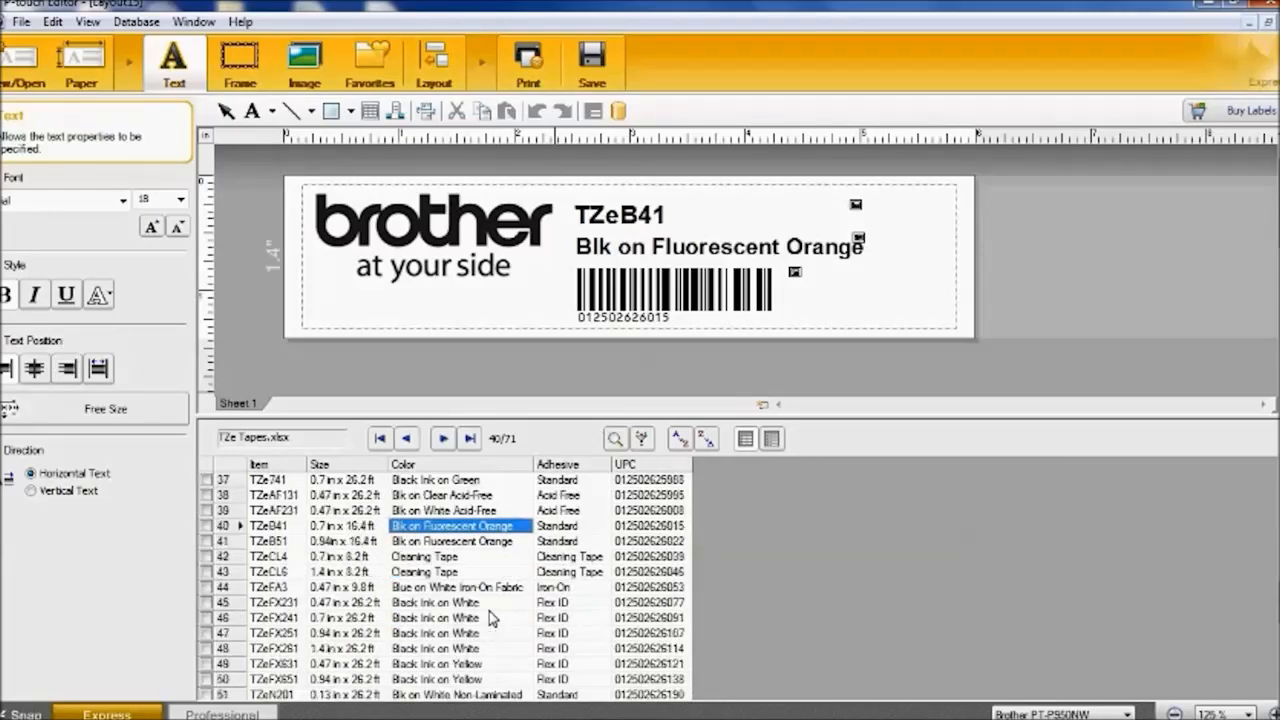
{"action": "left_click", "coordinate": [489, 605]}
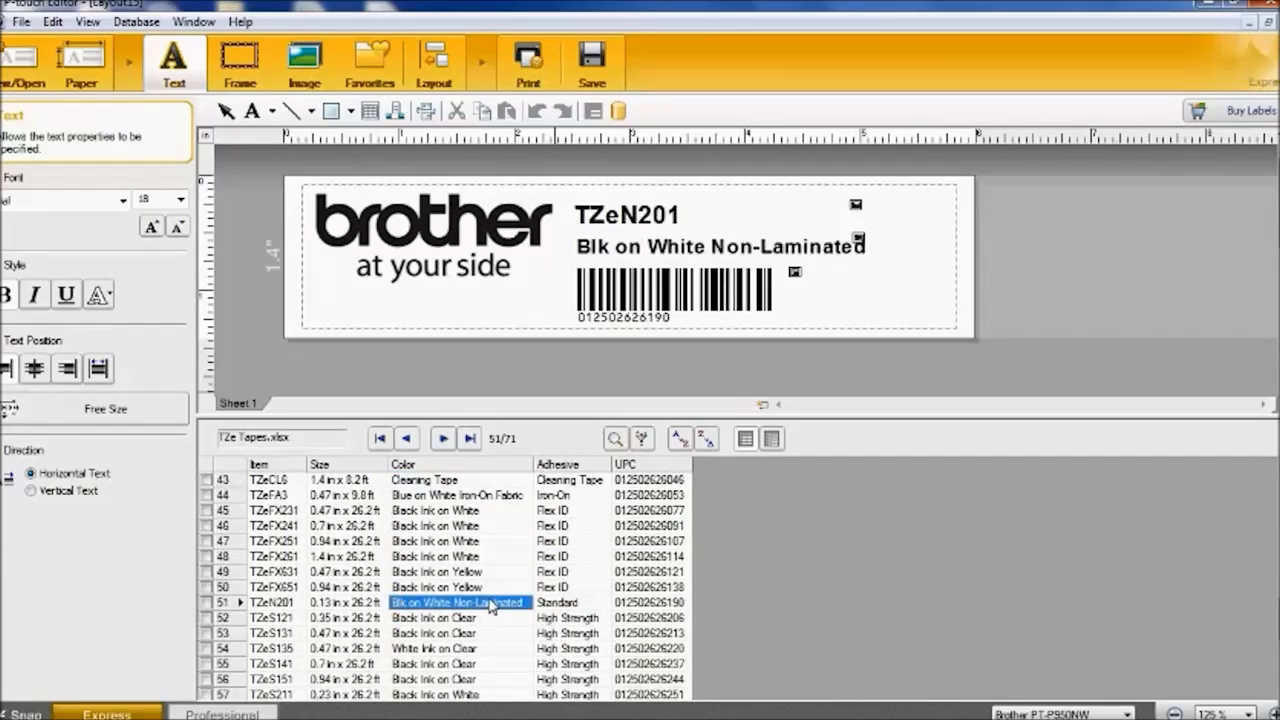
{"action": "scroll", "coordinate": [489, 605], "scroll_direction": "down", "scroll_amount": 5}
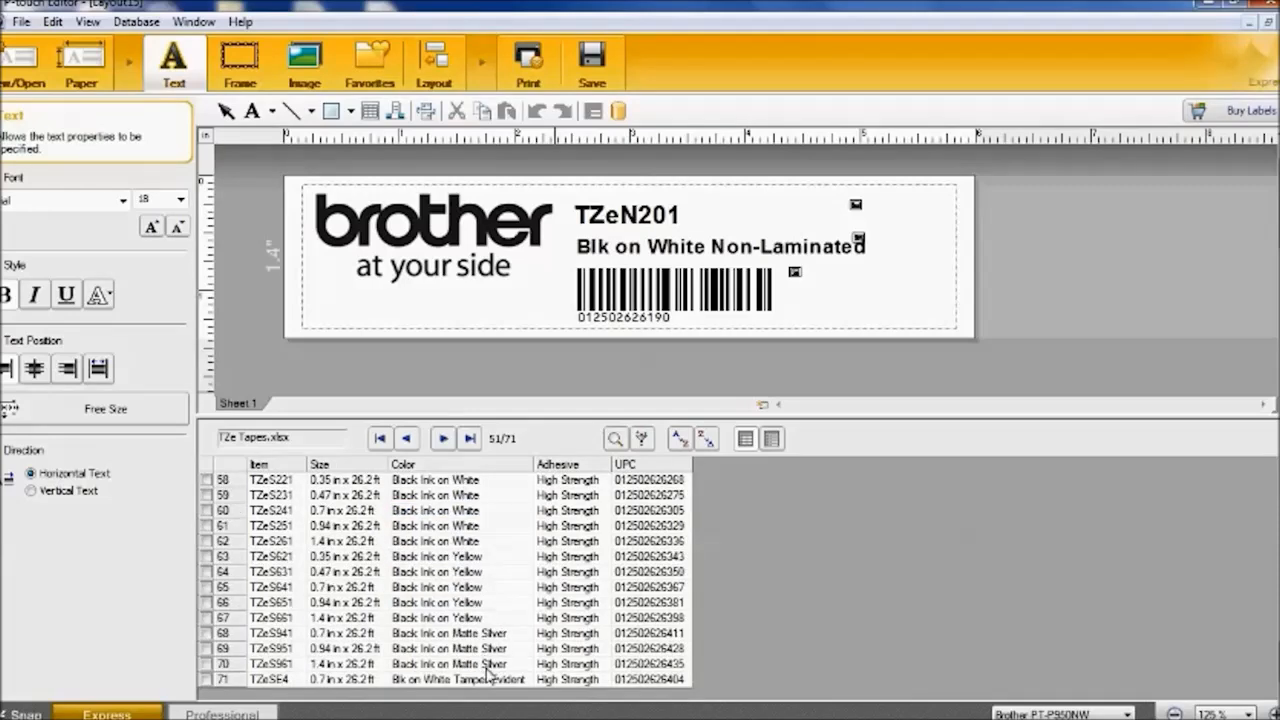
{"action": "left_click", "coordinate": [493, 679]}
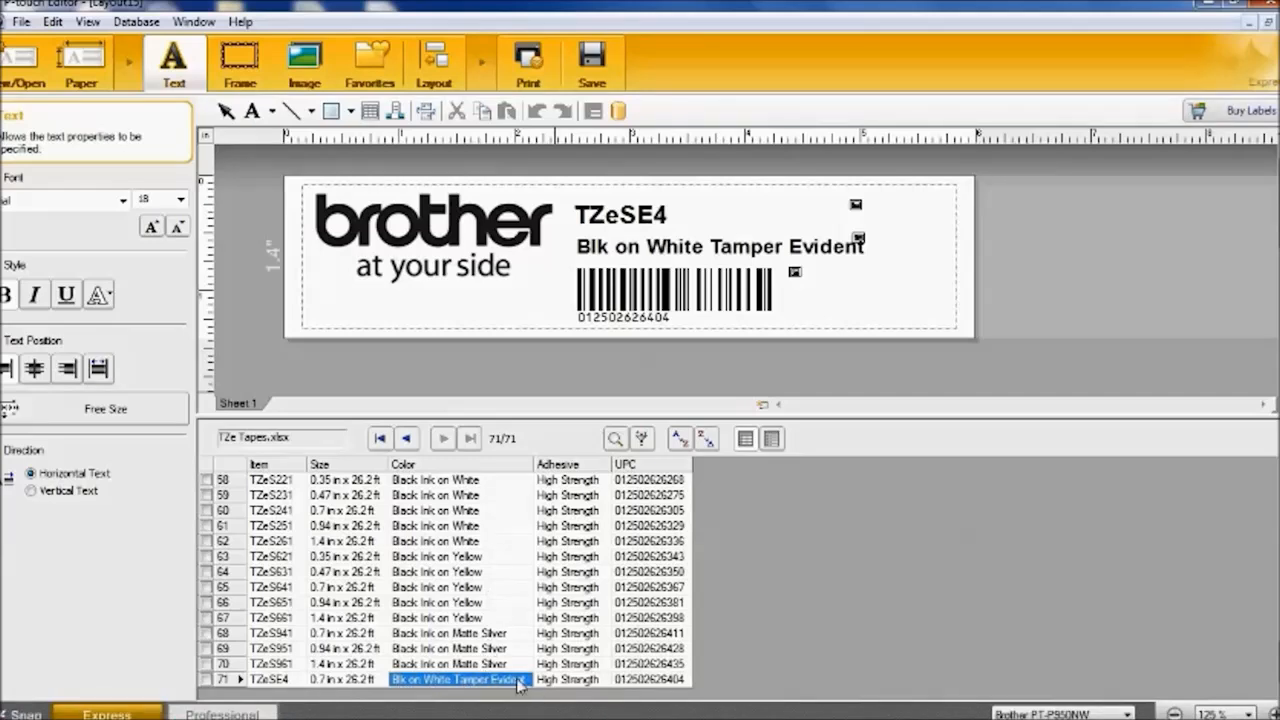
{"action": "left_click", "coordinate": [980, 259]}
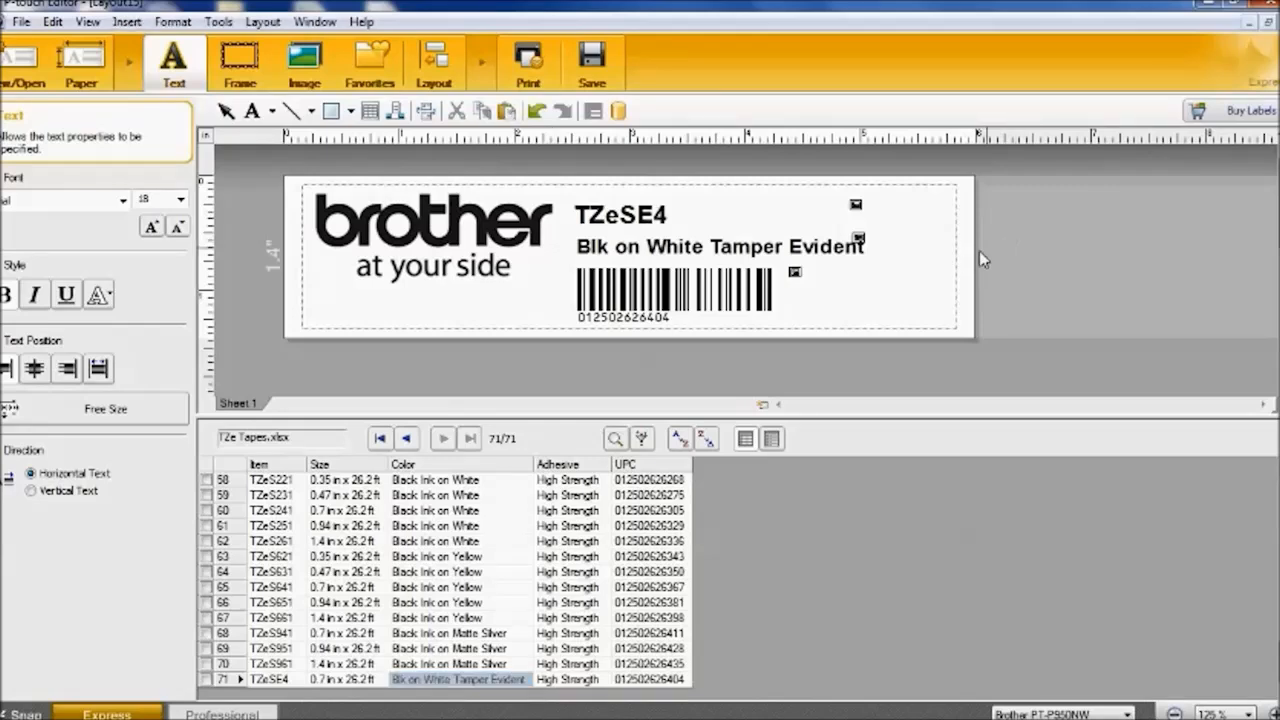
Shorten the label to about 5.3 inches so its end sits closer to the text and bar code
{"action": "left_click_drag", "start_coordinate": [975, 253], "coordinate": [894, 255]}
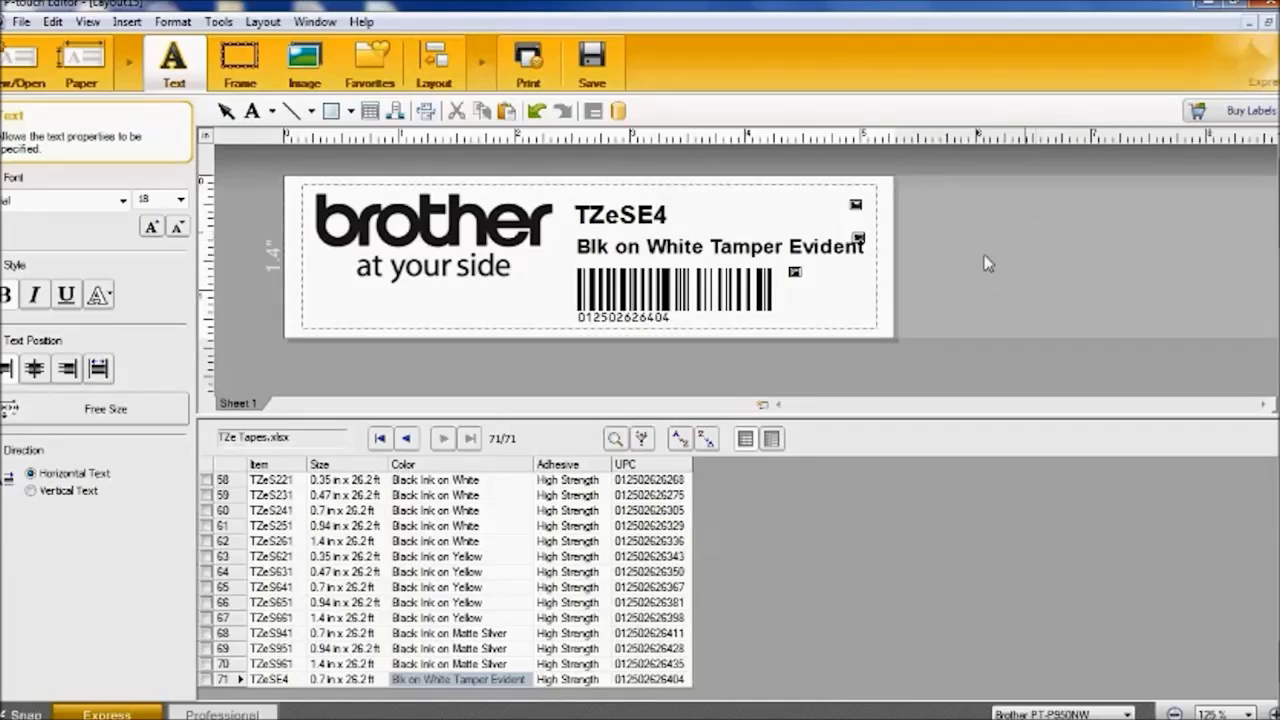
Preview the label with record TZeS231, return to TZe111, and advance through the records to TZe211 to check the linked text and bar code
{"action": "left_click", "coordinate": [503, 495]}
{"action": "scroll", "coordinate": [505, 512], "scroll_direction": "up", "scroll_amount": 19}
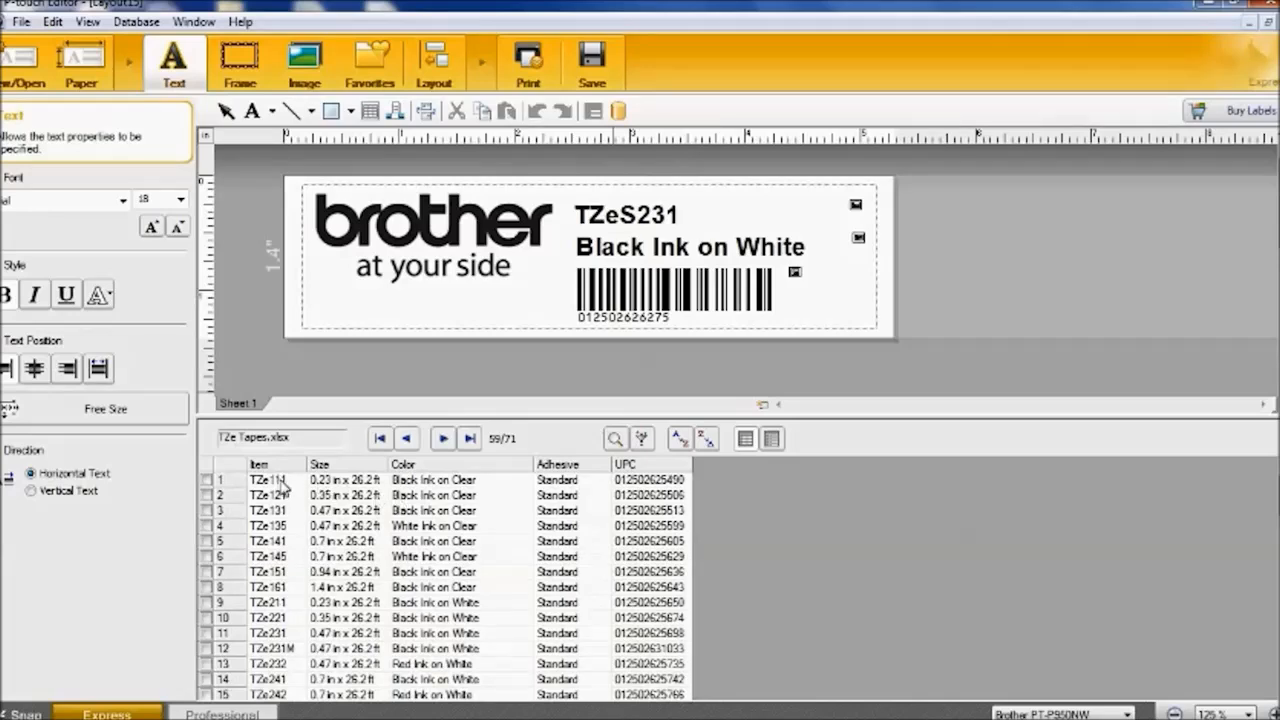
{"action": "left_click", "coordinate": [283, 481]}
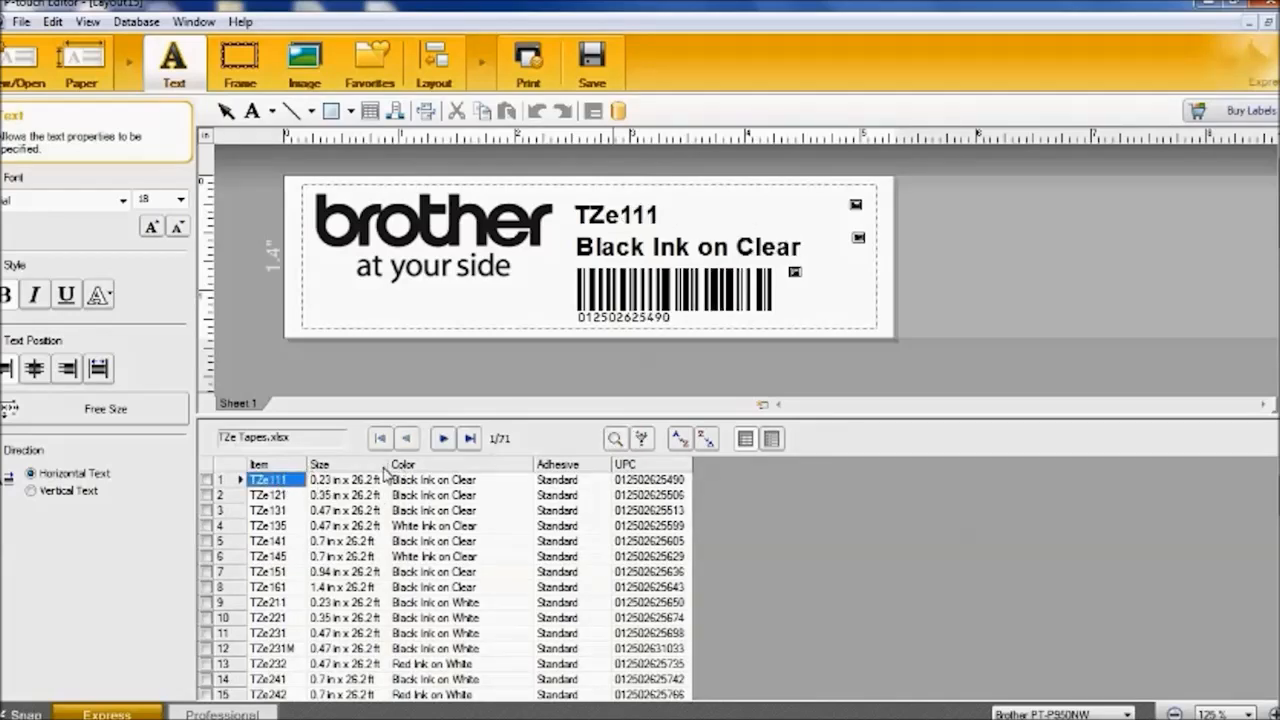
{"action": "left_click", "coordinate": [444, 440]}
{"action": "left_click", "coordinate": [444, 440]}
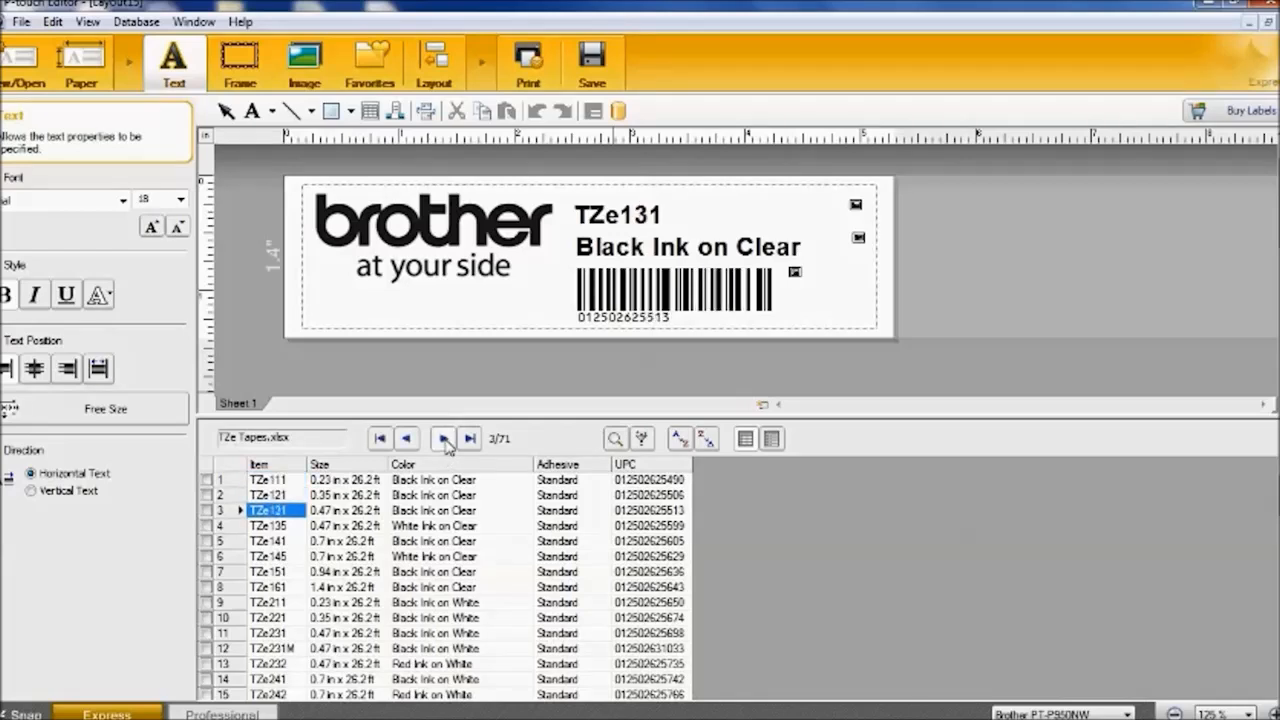
{"action": "left_click", "coordinate": [444, 440]}
{"action": "left_click", "coordinate": [445, 441]}
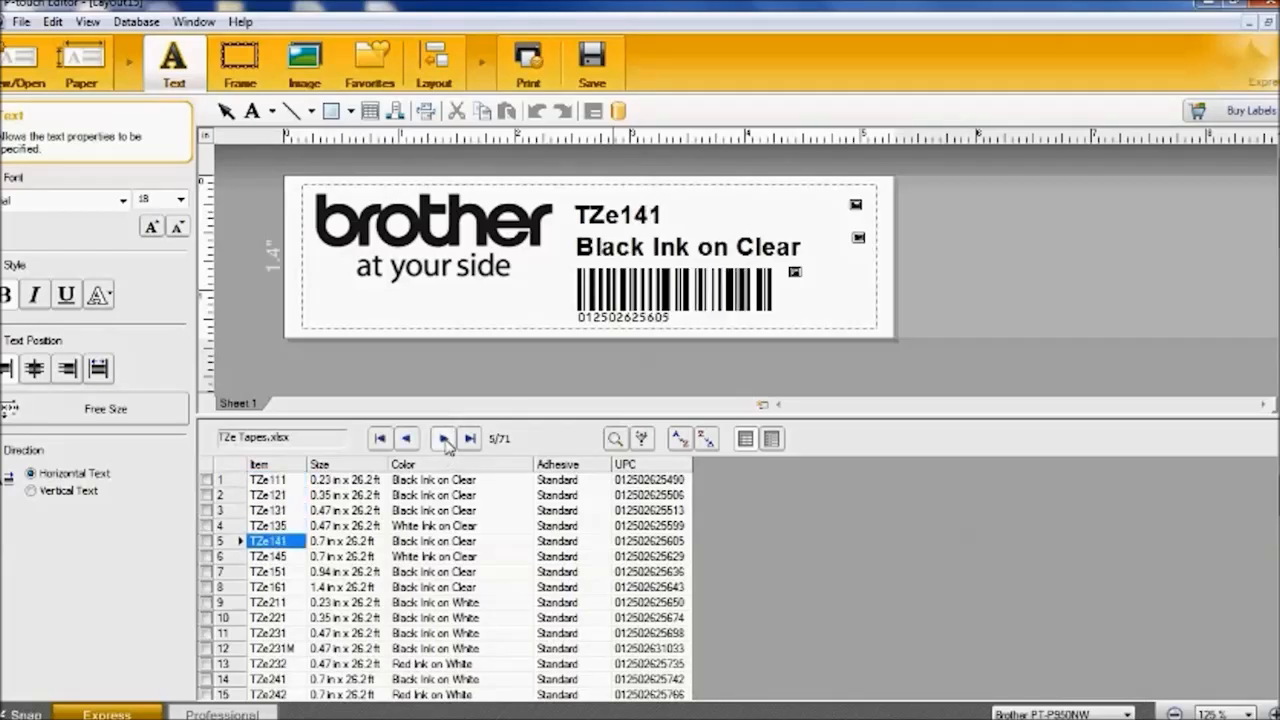
{"action": "left_click", "coordinate": [445, 441]}
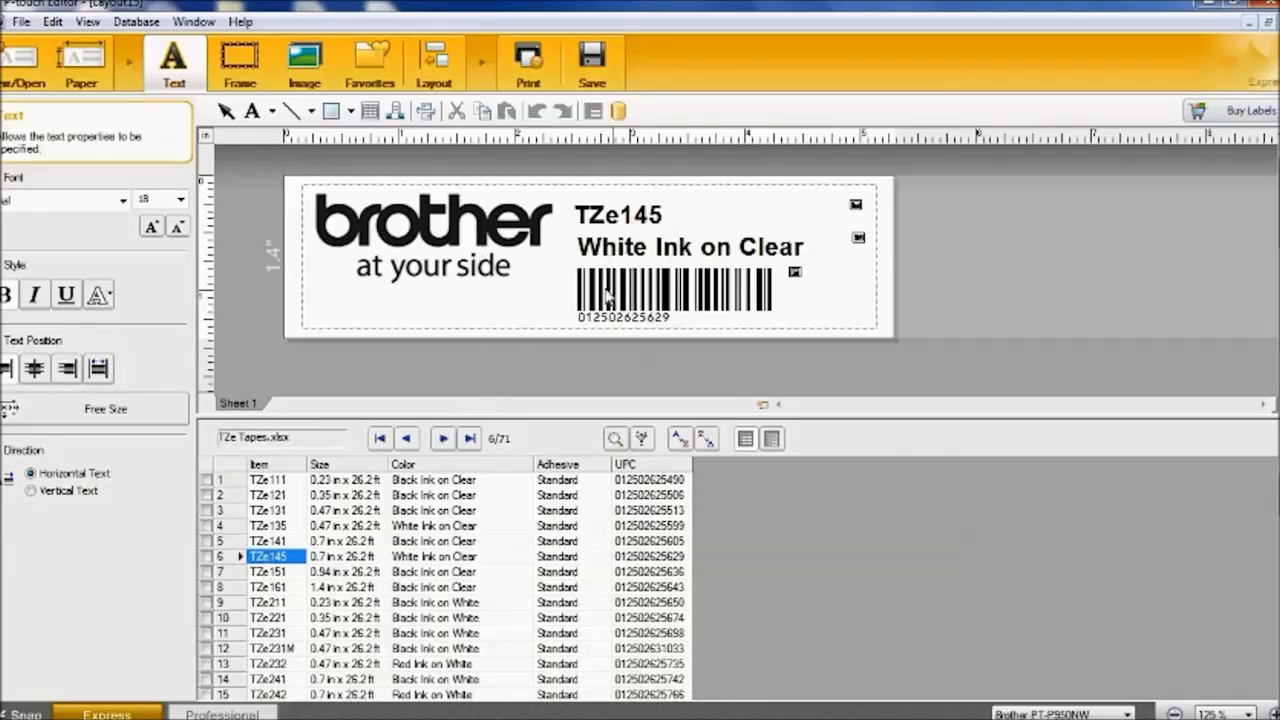
{"action": "left_click", "coordinate": [443, 439]}
{"action": "left_click", "coordinate": [443, 439]}
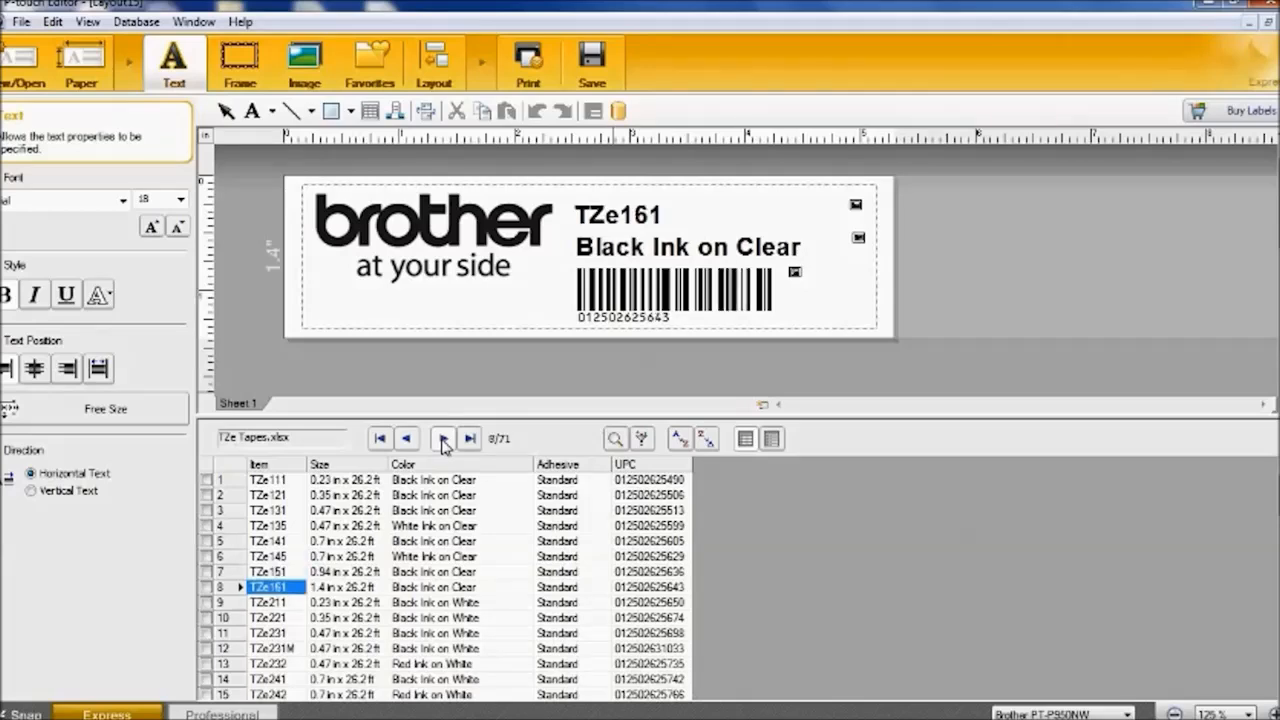
{"action": "left_click", "coordinate": [443, 439]}
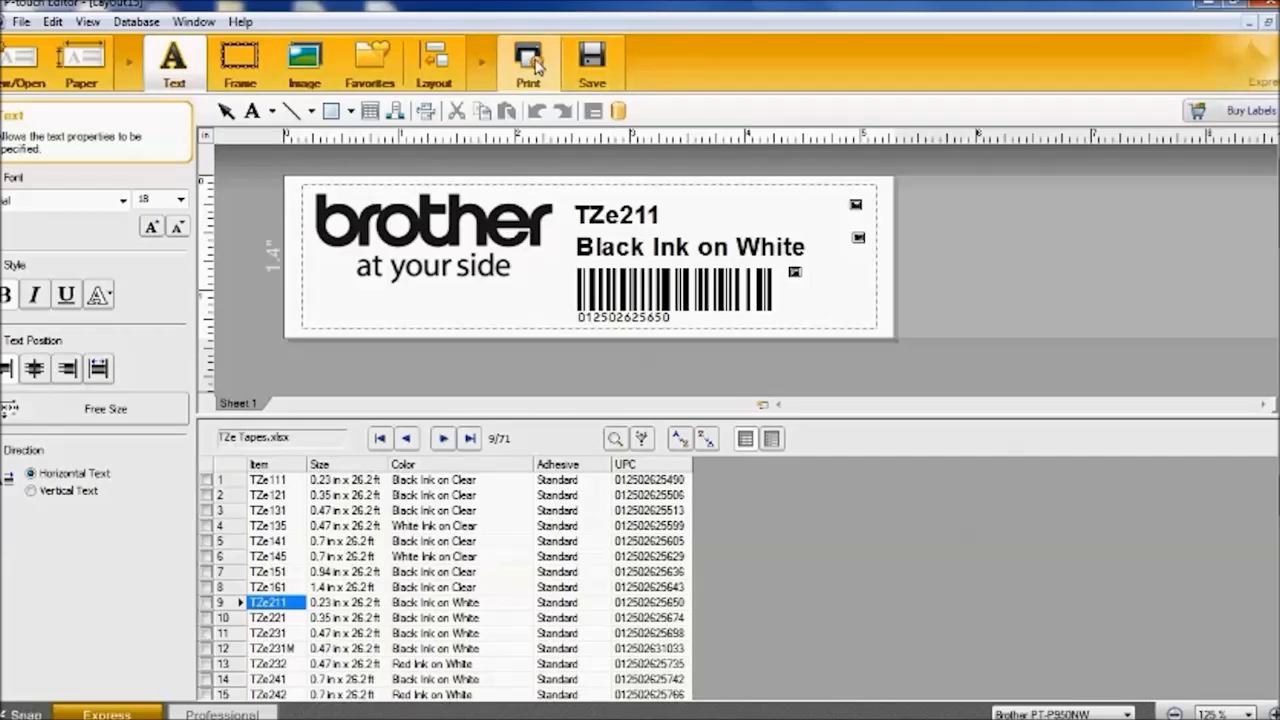
Examine the print range choices for all records, the current record and a record range starting from 9, and leave without printing
{"action": "left_click", "coordinate": [533, 62]}
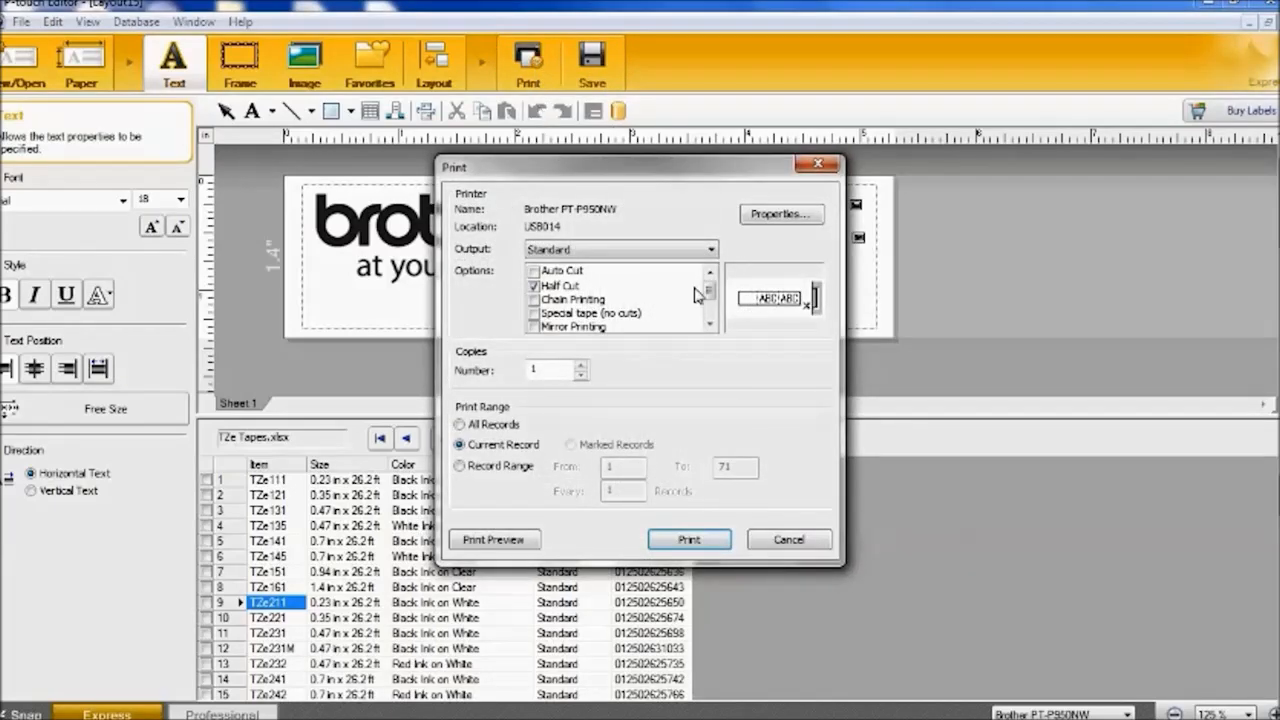
{"action": "left_click", "coordinate": [460, 425]}
{"action": "left_click", "coordinate": [460, 446]}
{"action": "left_click", "coordinate": [460, 466]}
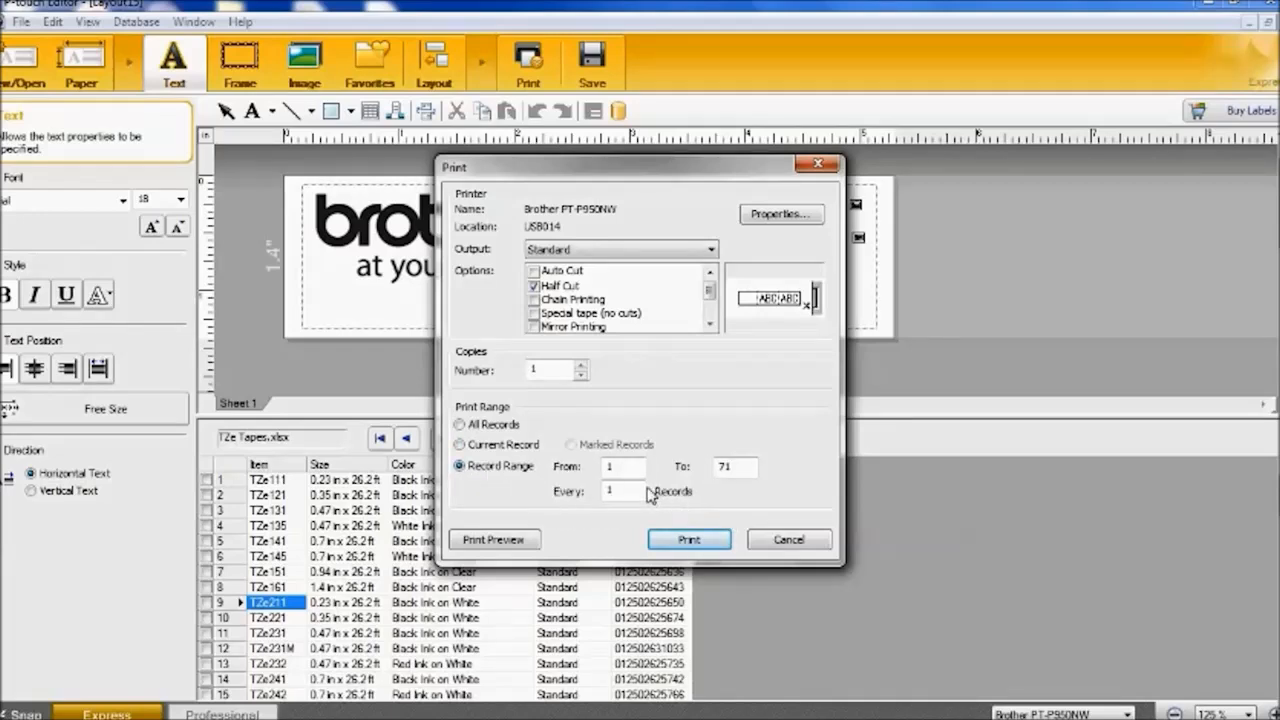
{"action": "double_click", "coordinate": [623, 463]}
{"action": "type", "text": "9"}
{"action": "left_click", "coordinate": [808, 543]}
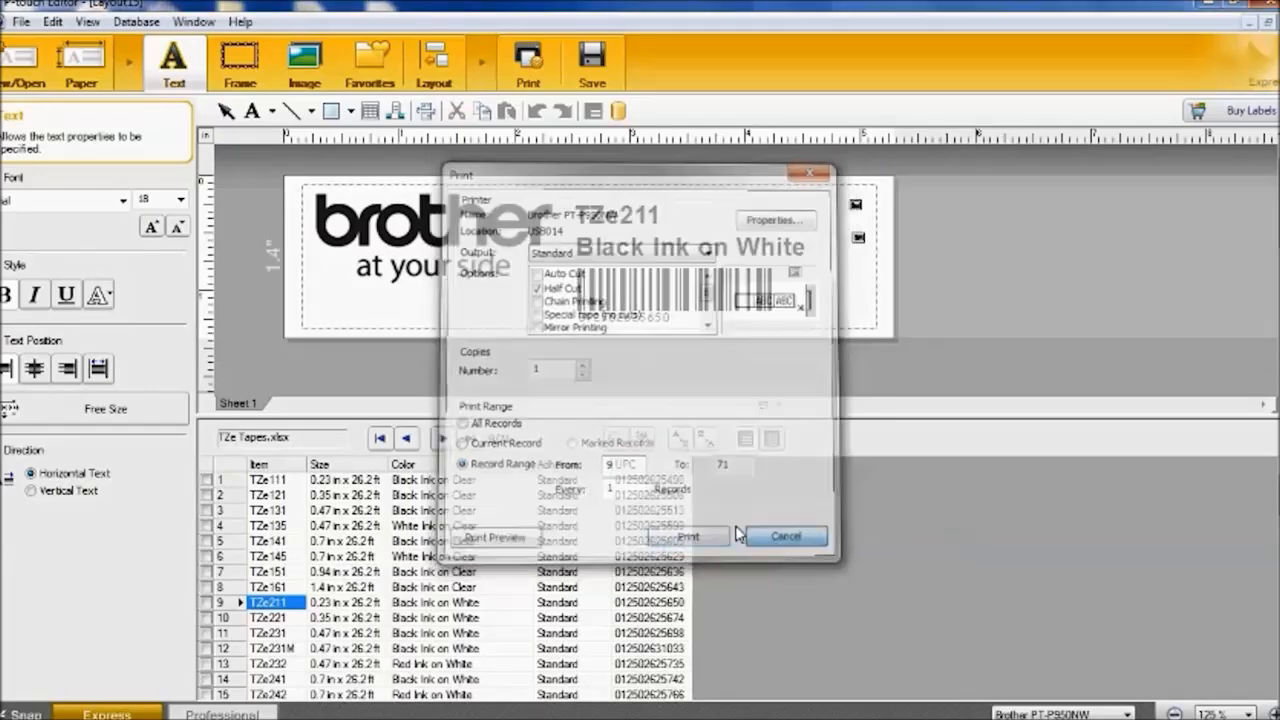